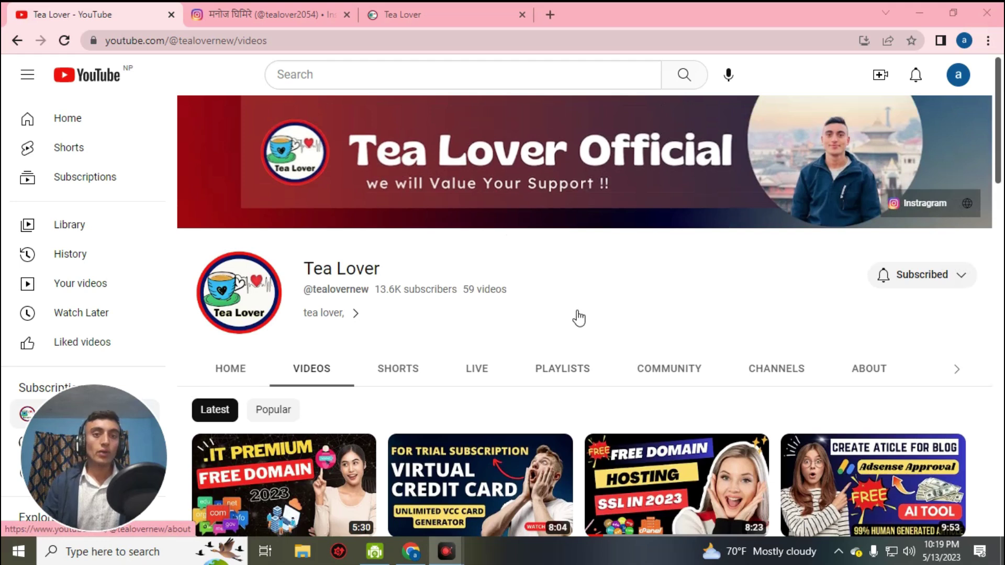
# - Scroll through the Tea Lover YouTube channel page
pyautogui.scroll(-4, 610, 341)
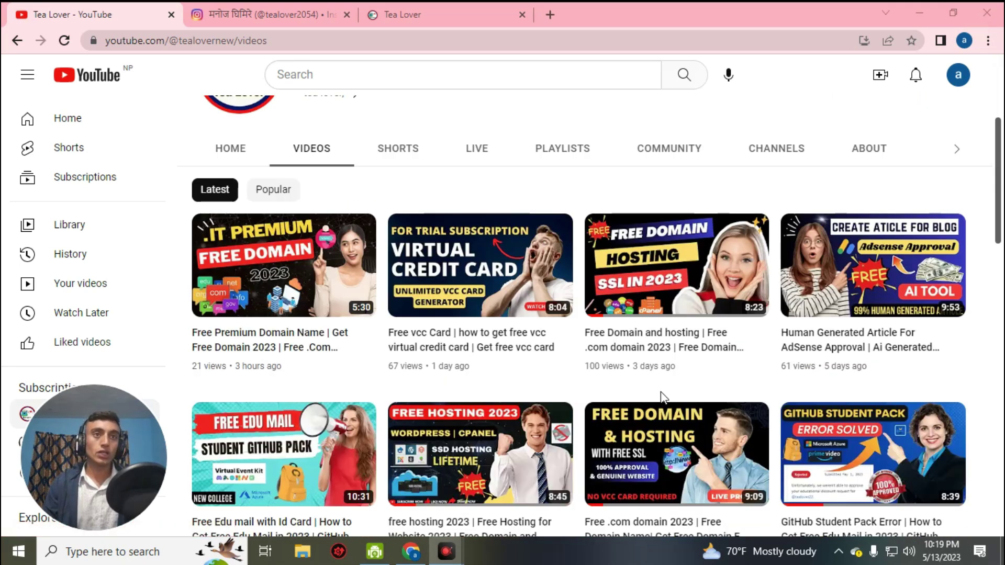
pyautogui.scroll(-8, 662, 398)
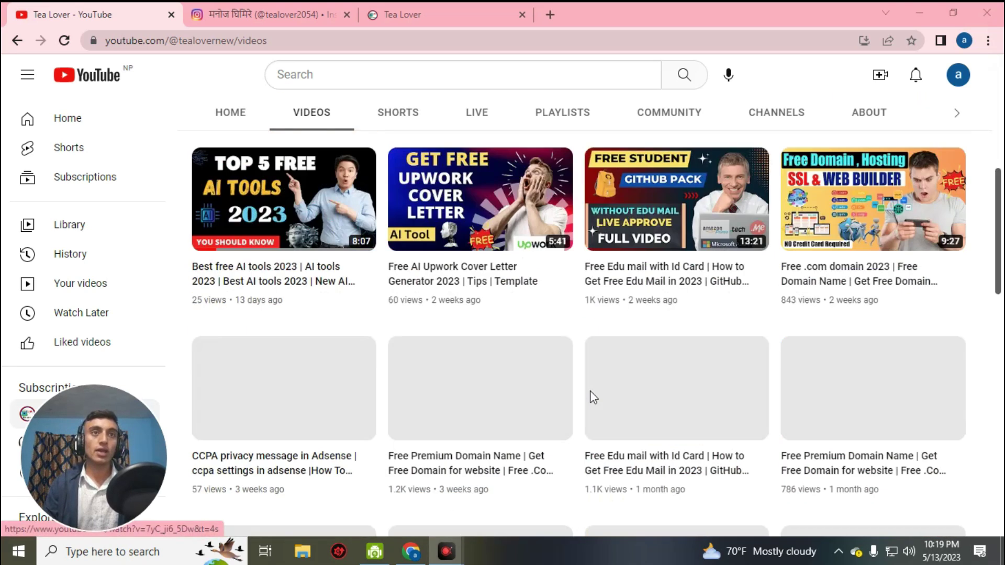
pyautogui.scroll(-7, 590, 392)
pyautogui.scroll(10, 630, 362)
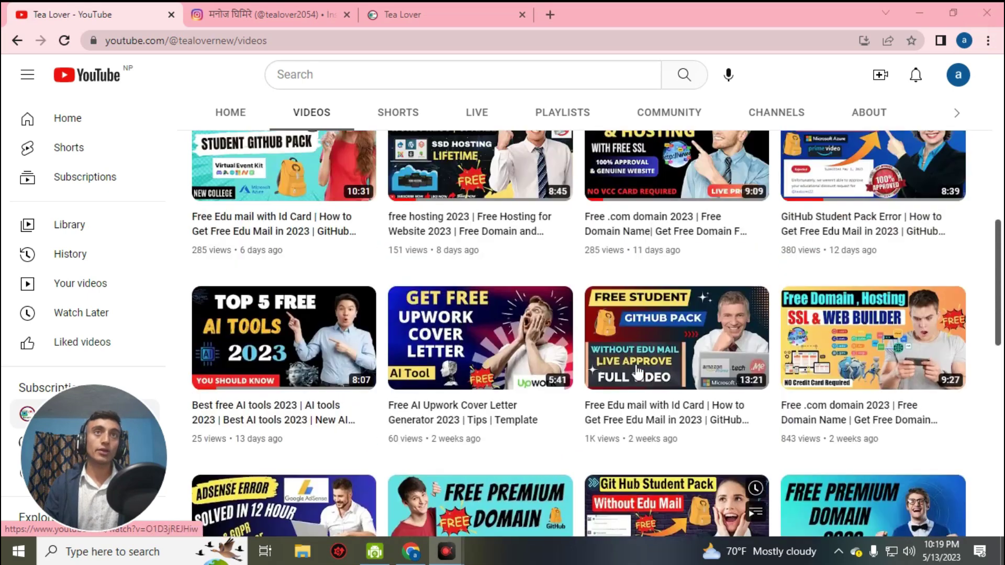
pyautogui.scroll(9, 637, 372)
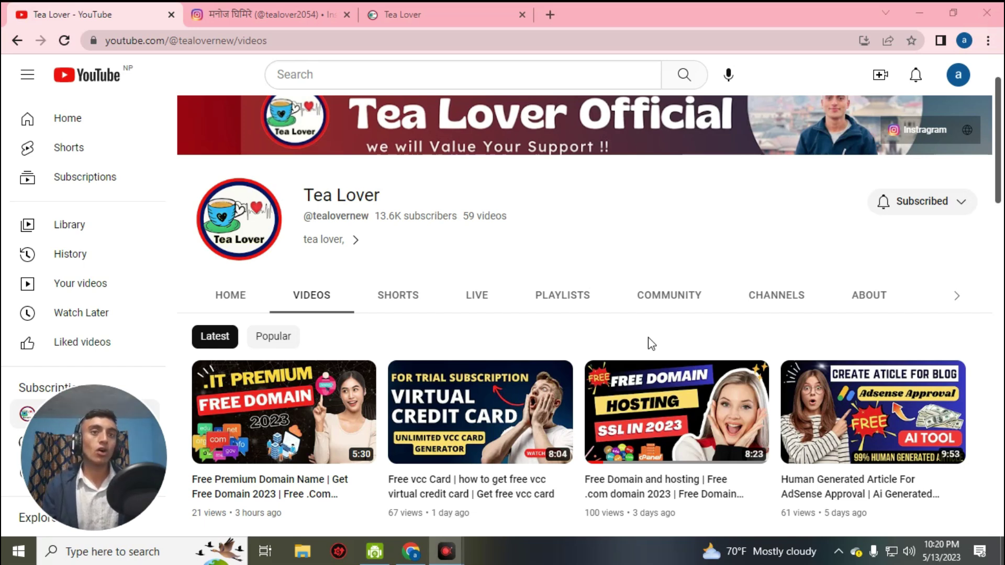
pyautogui.scroll(-1, 651, 343)
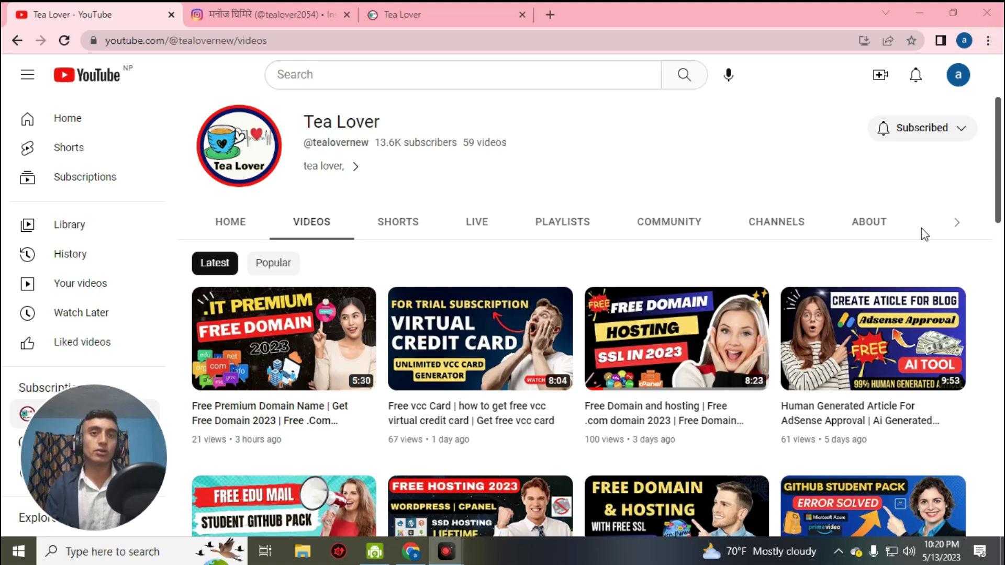
pyautogui.scroll(-4, 959, 365)
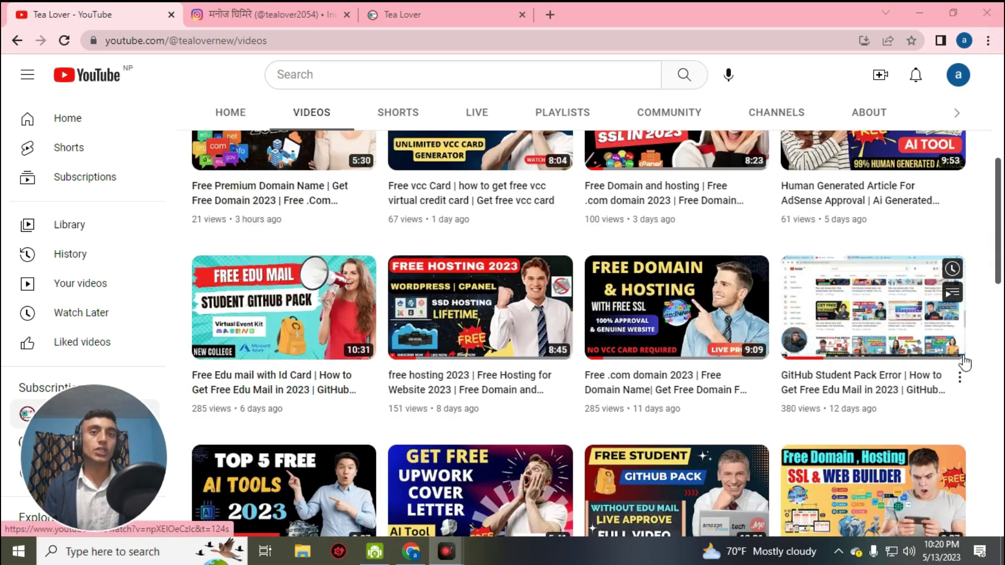
pyautogui.scroll(-3, 983, 400)
pyautogui.scroll(-7, 983, 400)
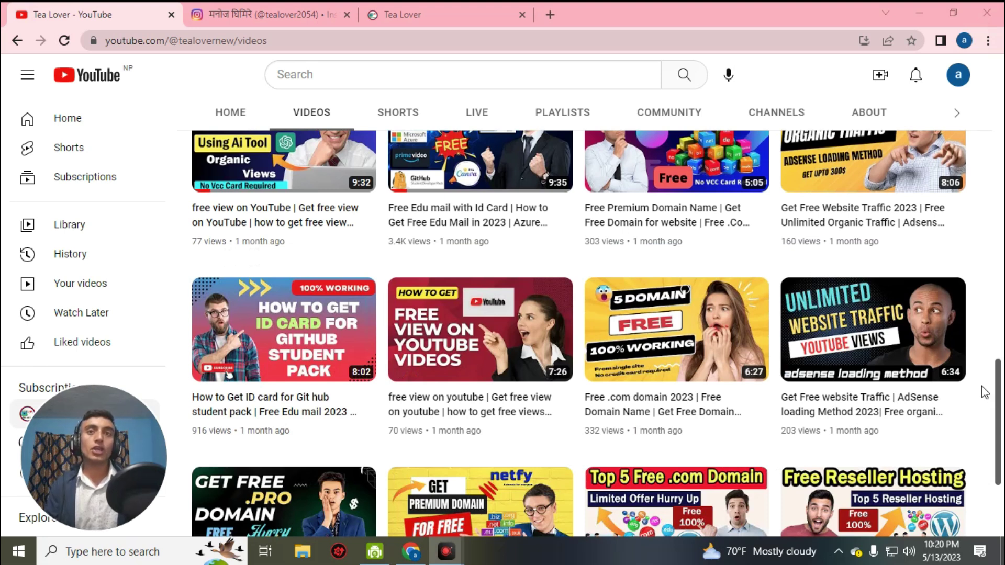
pyautogui.scroll(-2, 981, 385)
pyautogui.scroll(-3, 981, 385)
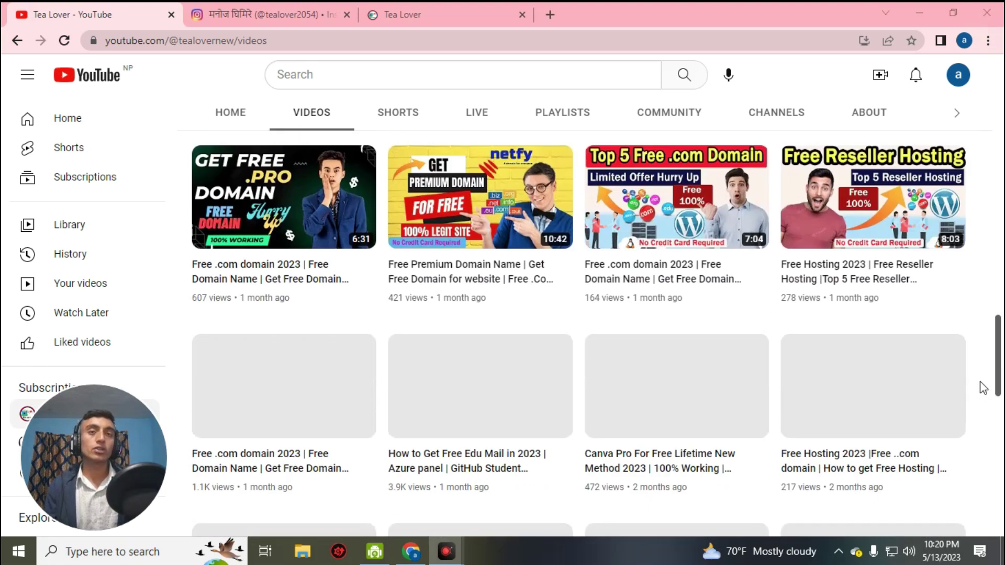
pyautogui.scroll(-4, 983, 387)
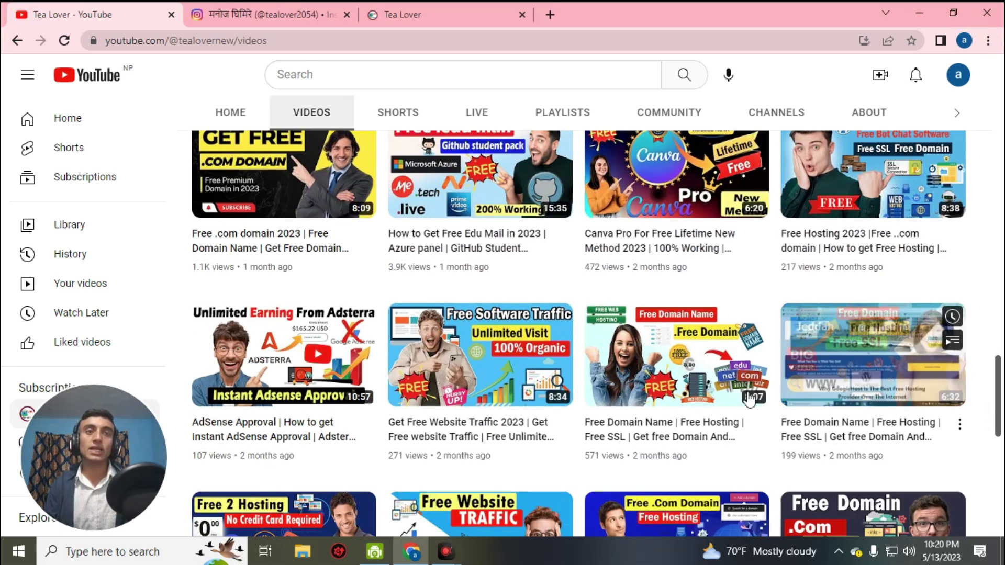
pyautogui.scroll(-5, 840, 390)
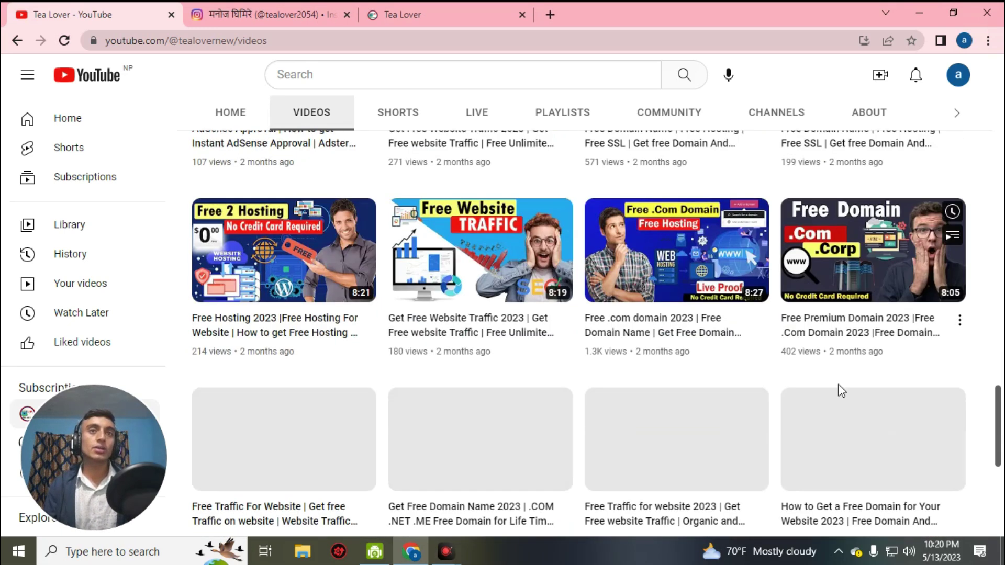
pyautogui.scroll(-4, 840, 390)
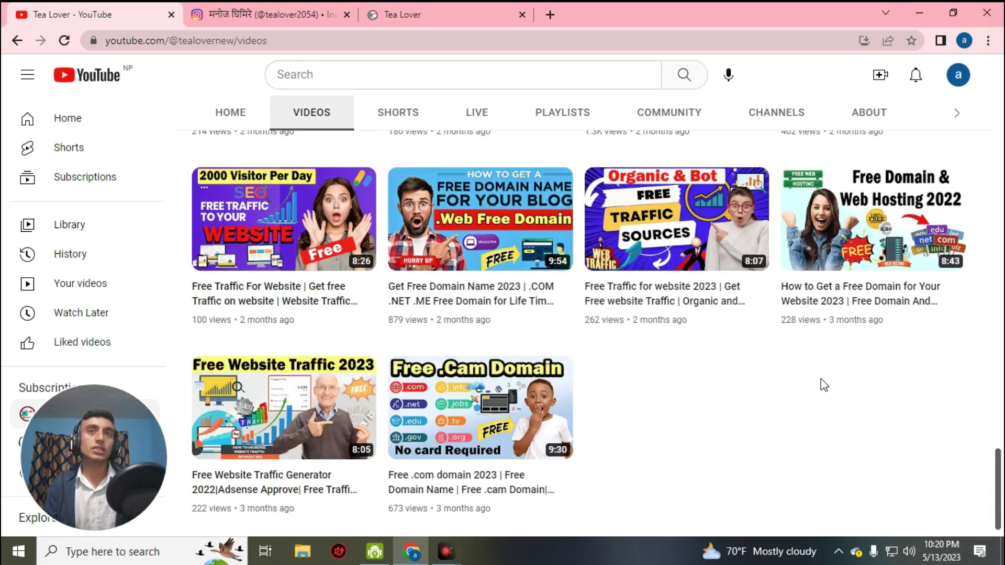
# - Visit the Instagram profile, scroll the Tea Lover blog, and start a blank browser tab
pyautogui.click(239, 18)
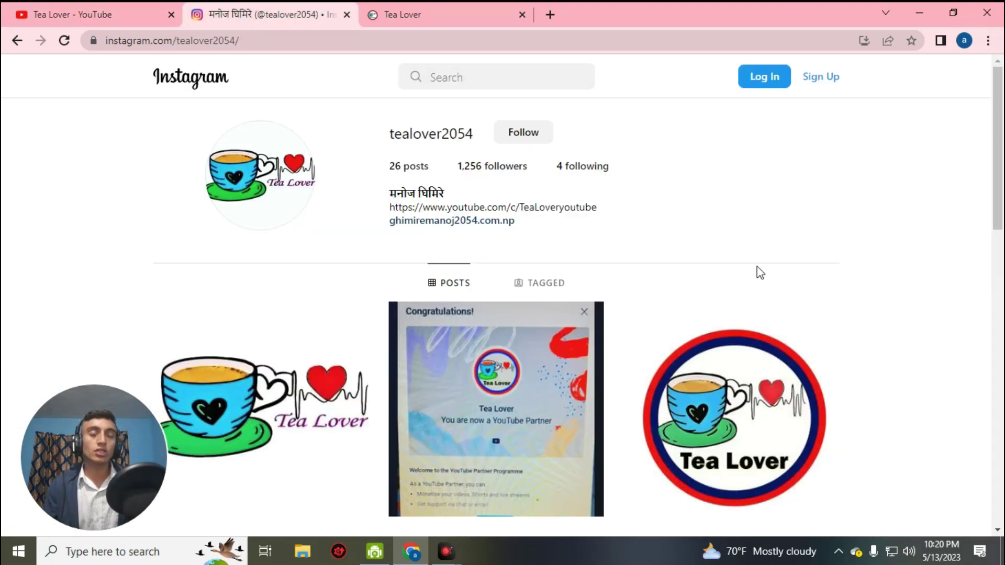
pyautogui.click(390, 15)
pyautogui.scroll(-4, 598, 351)
pyautogui.scroll(-5, 598, 349)
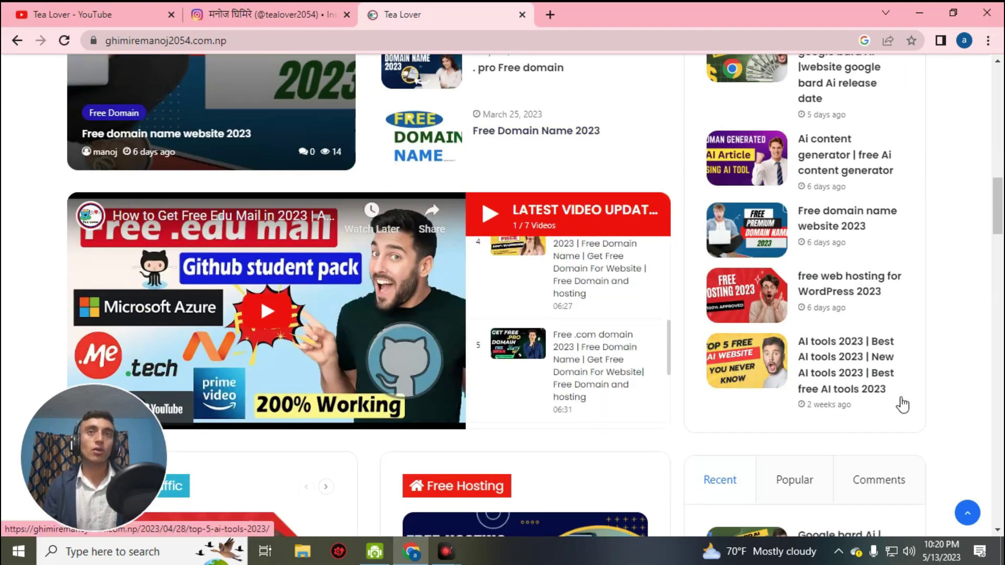
pyautogui.scroll(-5, 895, 400)
pyautogui.scroll(-5, 939, 399)
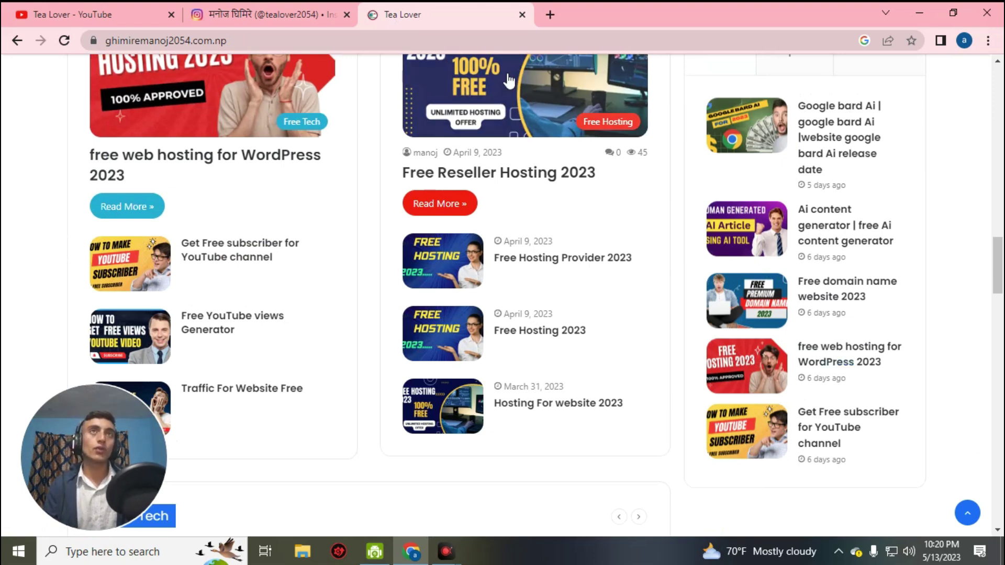
pyautogui.click(549, 14)
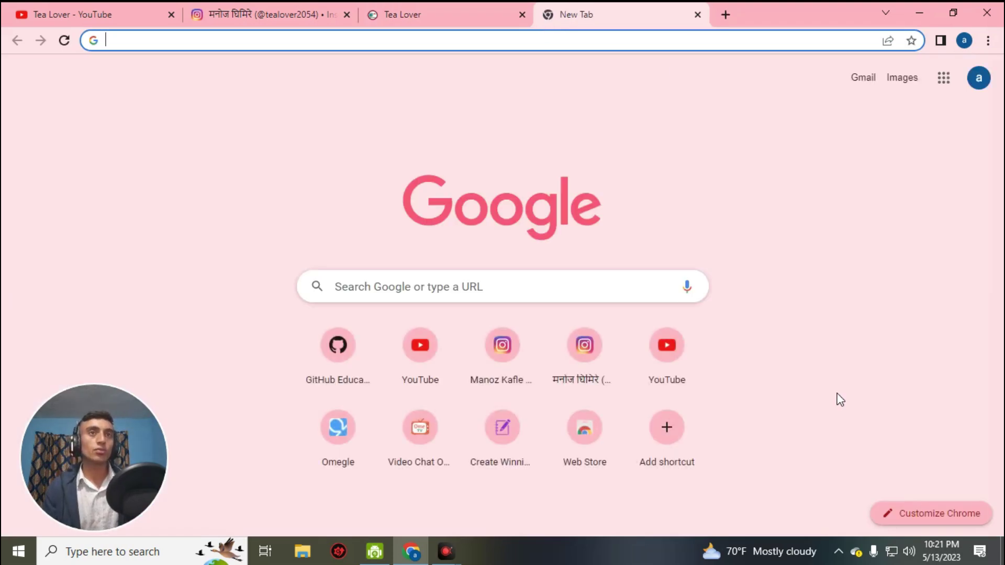
# - Google 'wordress free domain' and scroll through the results
pyautogui.write('wordress  free domain')
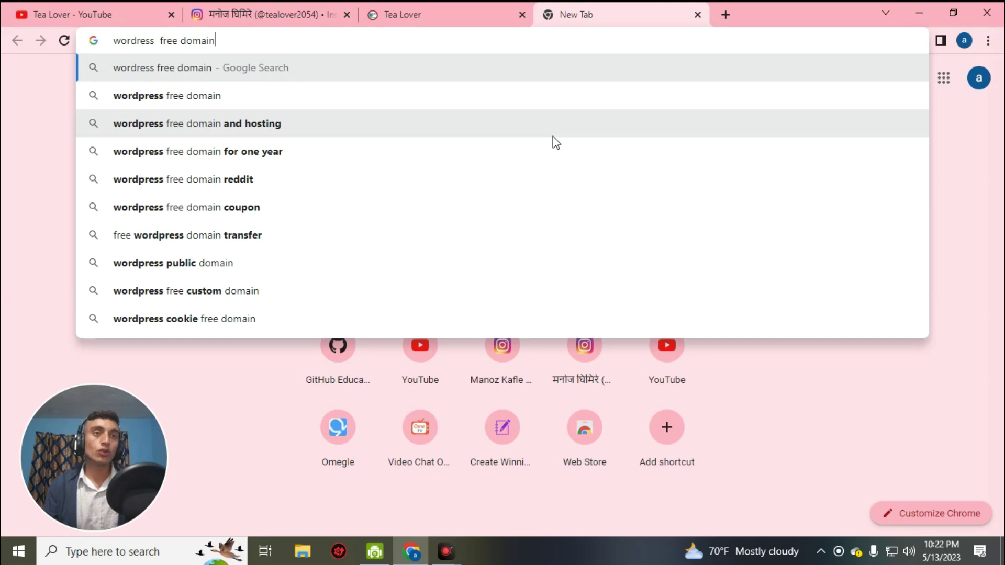
pyautogui.press('Return')
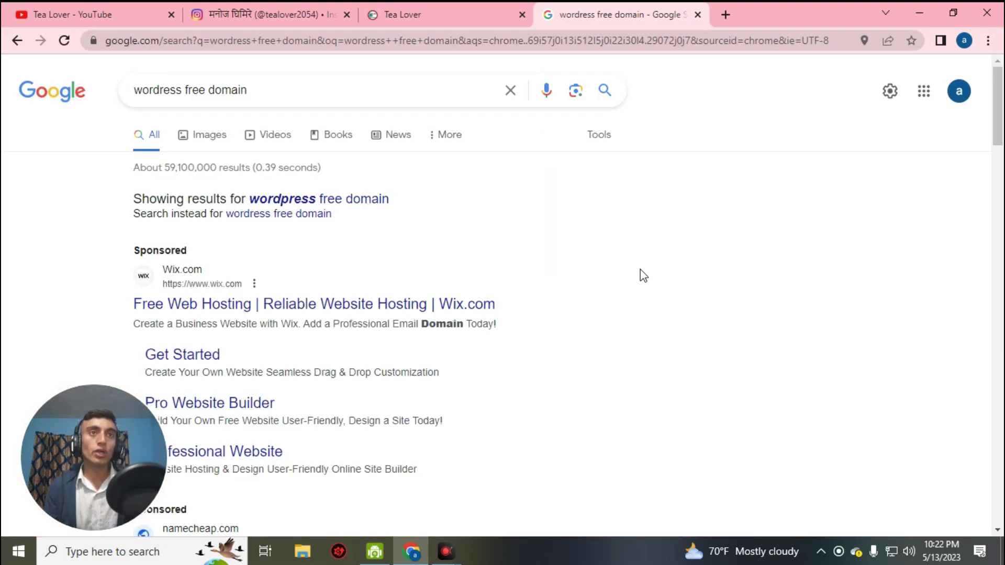
pyautogui.scroll(-10, 640, 269)
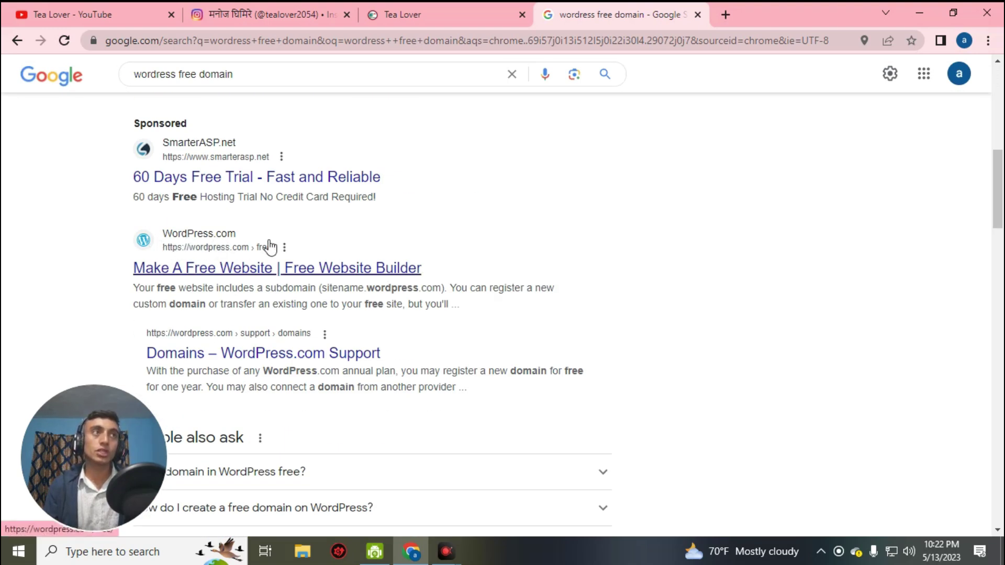
# - Open the 'Make A Free Website' result and highlight its 'No credit card required' heading
pyautogui.click(232, 270)
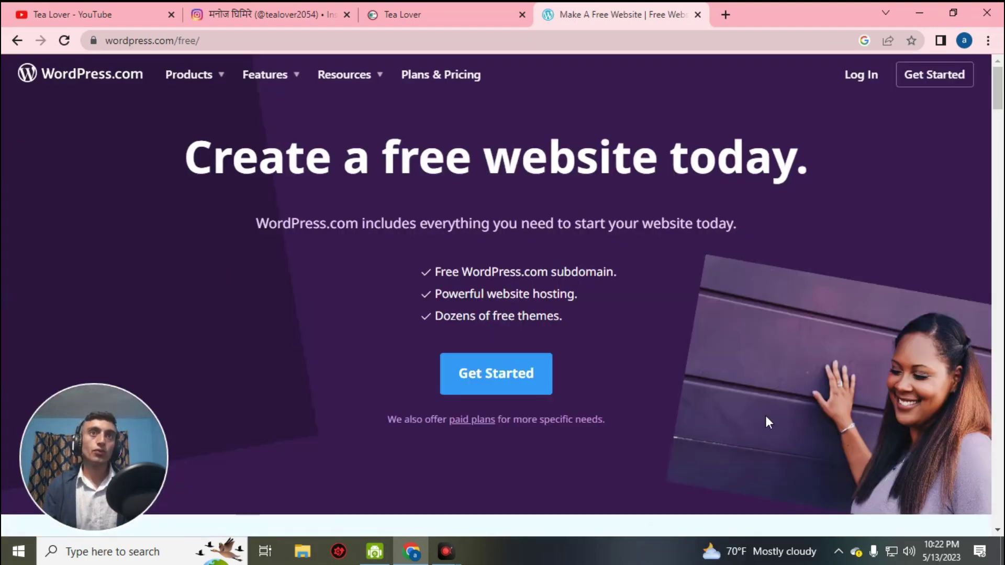
pyautogui.scroll(-7, 612, 334)
pyautogui.scroll(-7, 610, 340)
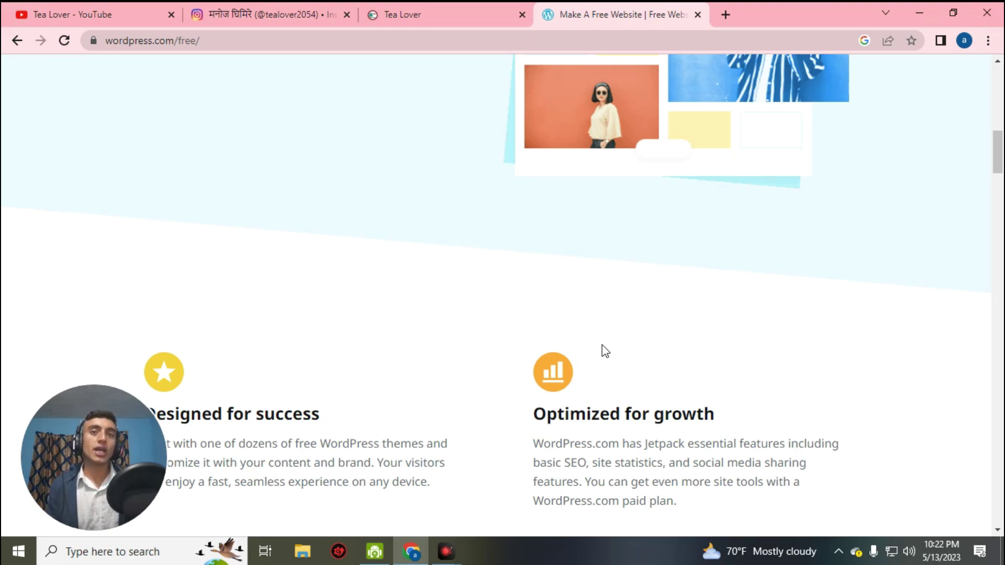
pyautogui.scroll(-10, 601, 344)
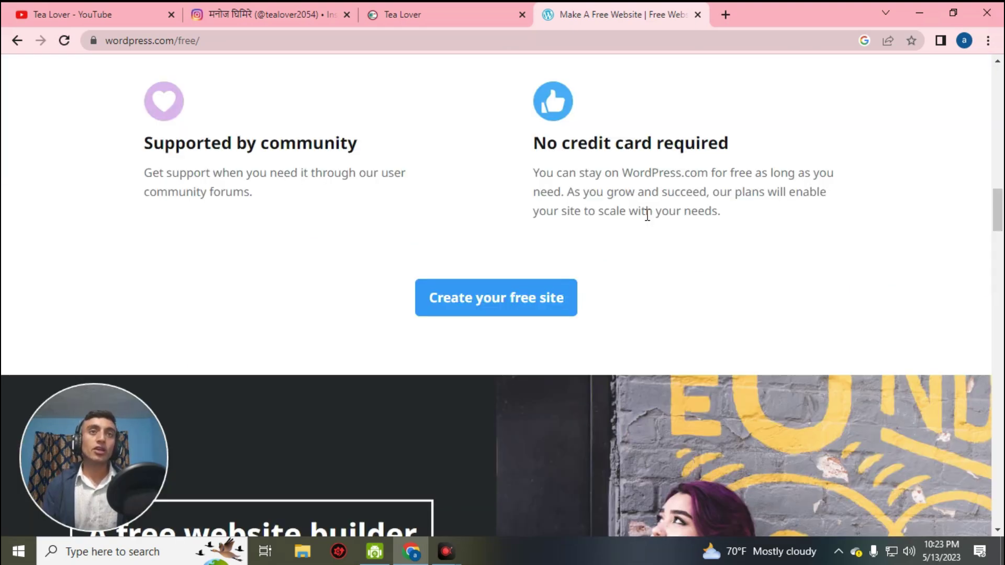
pyautogui.moveTo(540, 146); pyautogui.dragTo(776, 149)
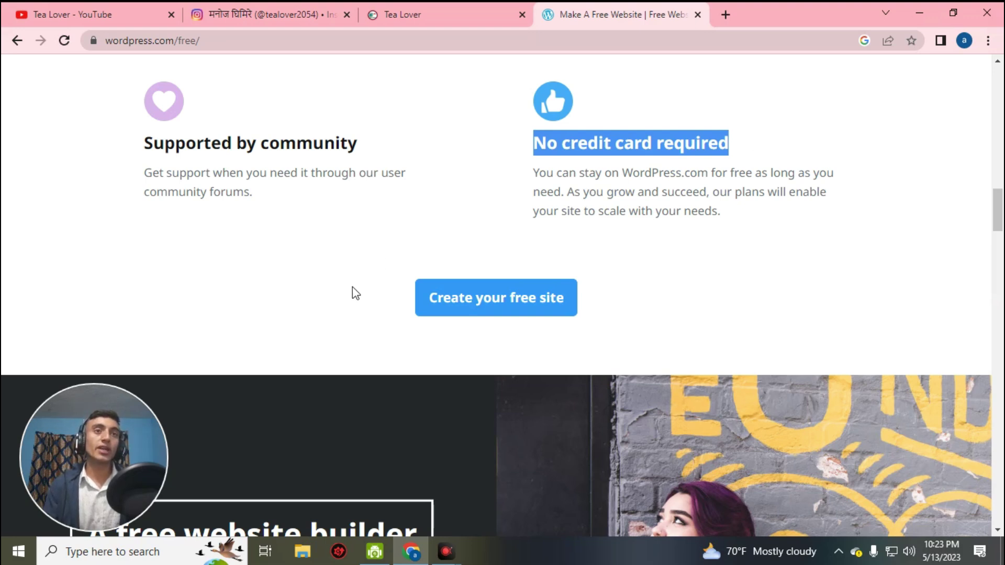
# - Start creating a free WordPress.com site and sign up with the Google account
pyautogui.click(478, 314)
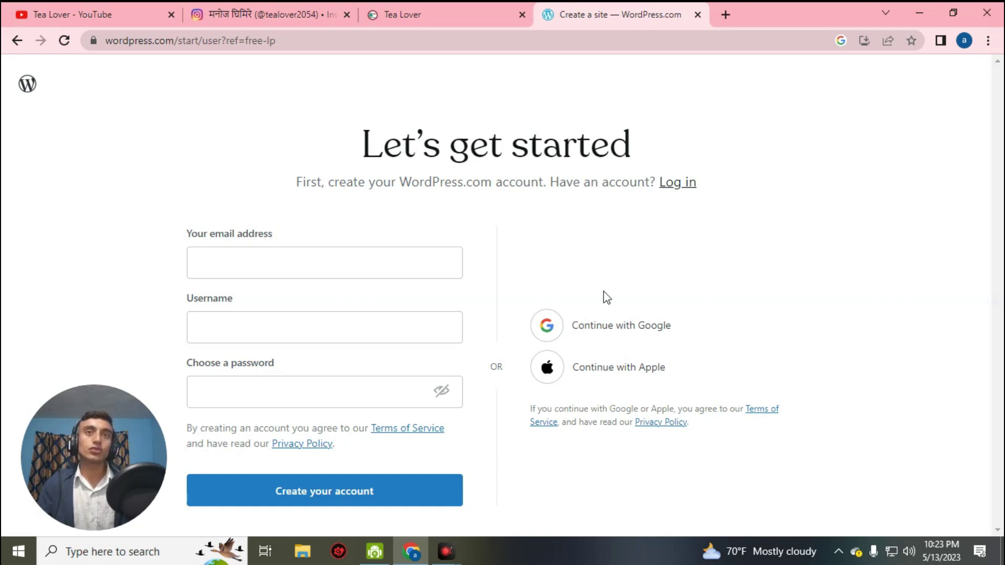
pyautogui.click(627, 334)
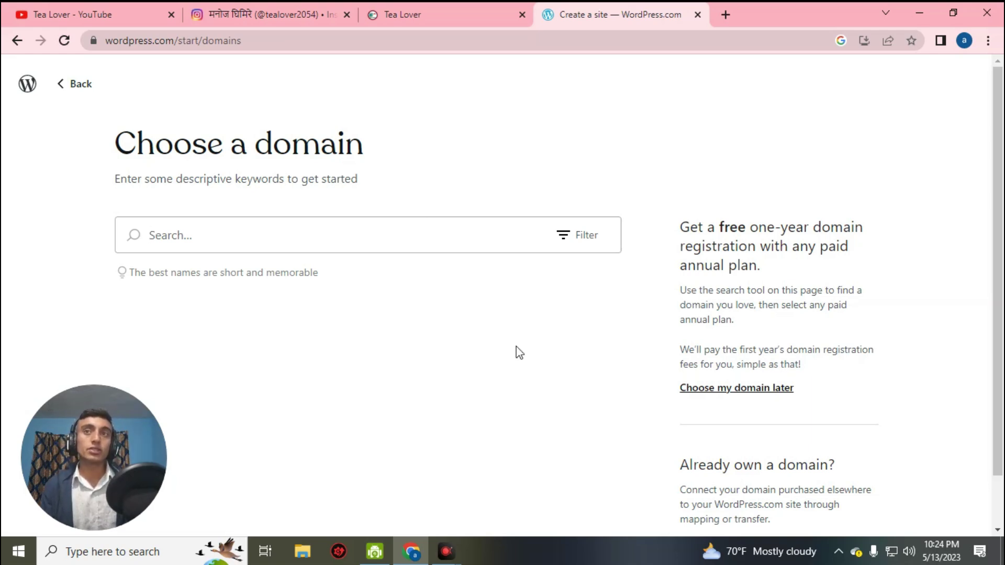
# - Choose the domain later and scroll down to the Free plan's features
pyautogui.click(380, 252)
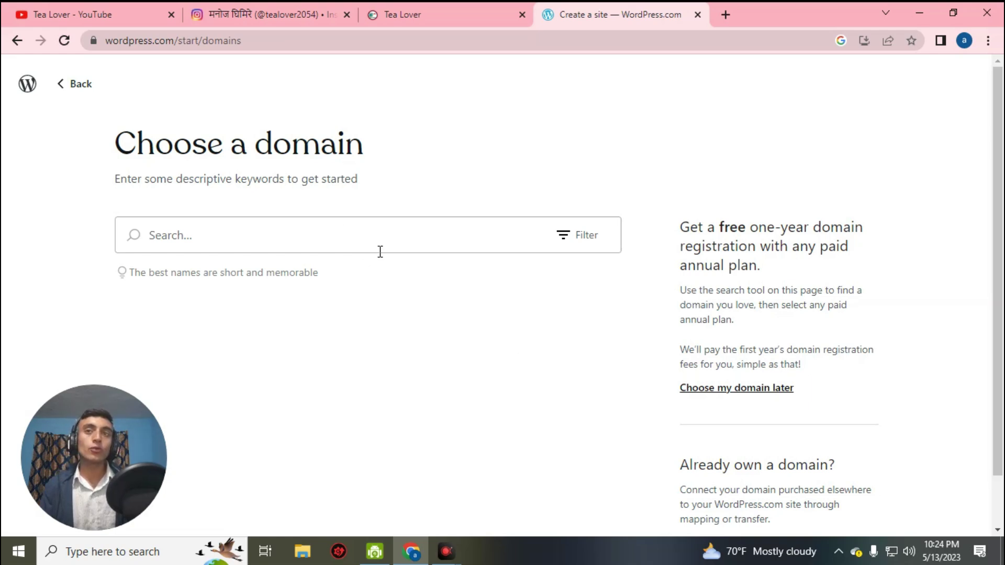
pyautogui.scroll(-1, 811, 291)
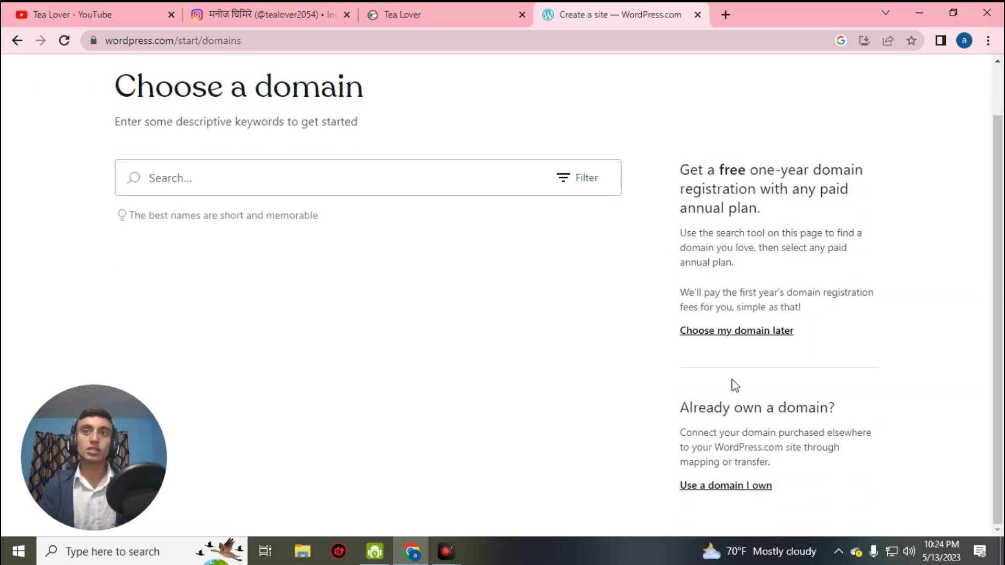
pyautogui.click(780, 333)
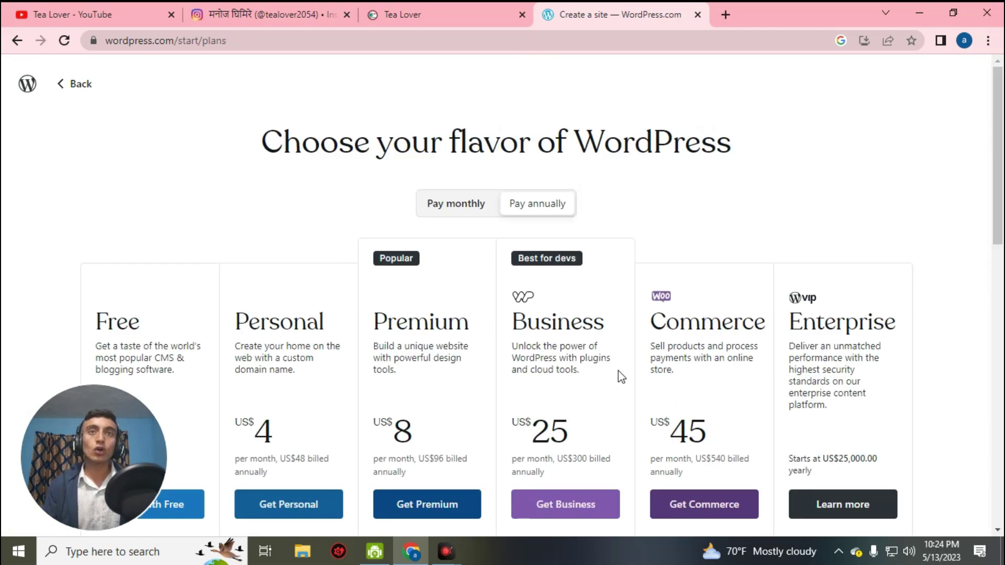
pyautogui.scroll(-1, 608, 345)
pyautogui.scroll(1, 660, 261)
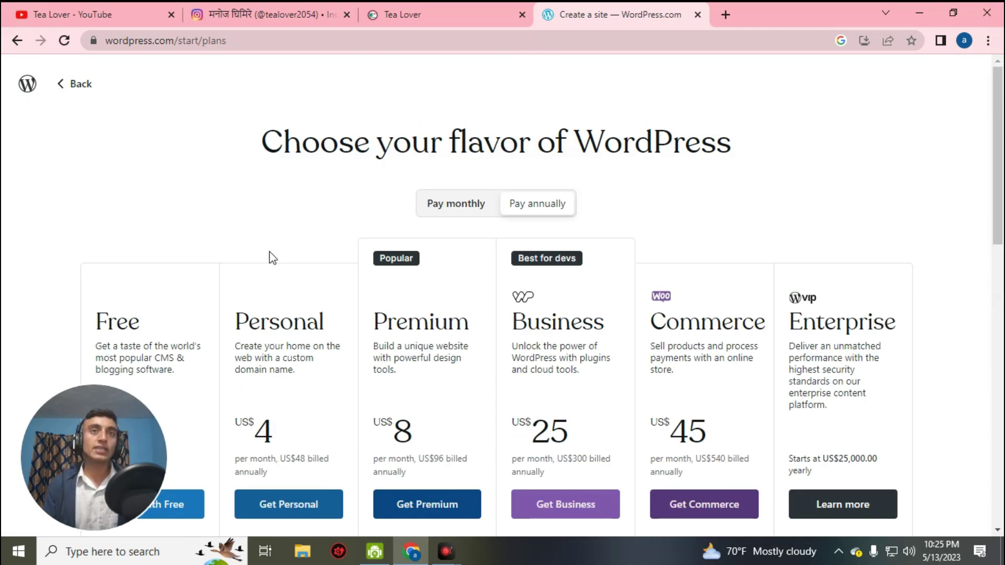
pyautogui.scroll(-3, 589, 209)
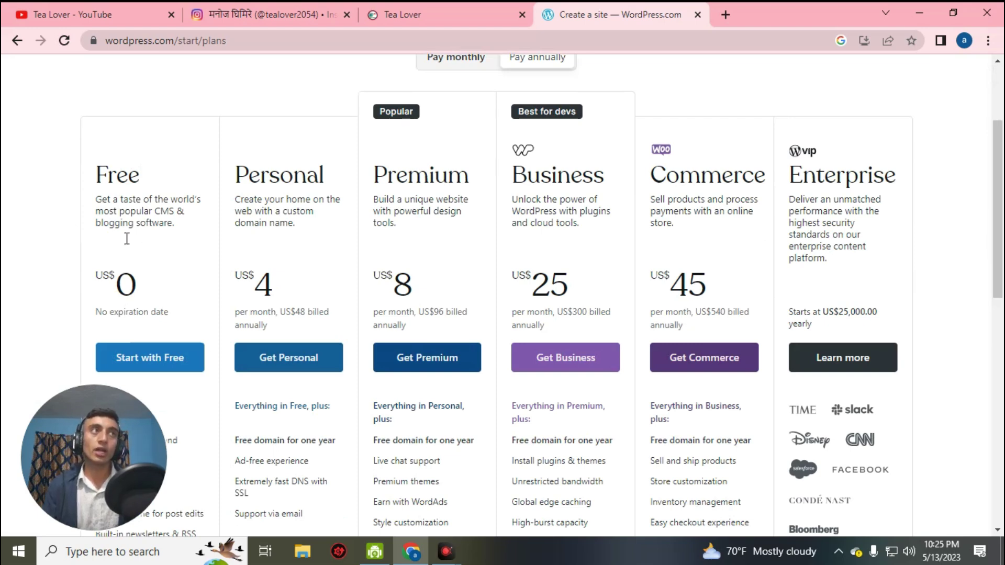
pyautogui.scroll(-4, 127, 238)
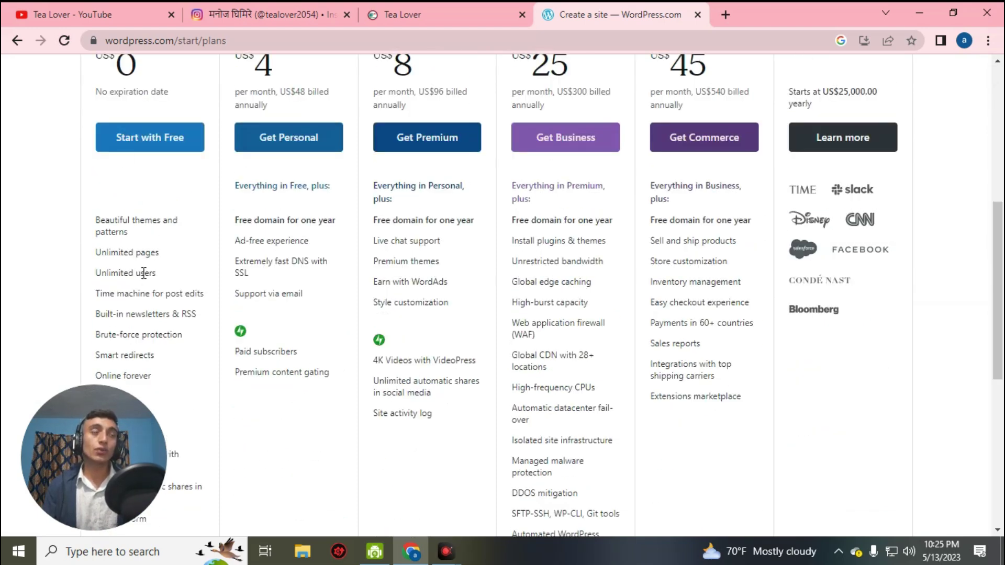
# - Pick the Free plan, set the site category to News, and select the Tea Lover name
pyautogui.click(149, 149)
pyautogui.moveTo(339, 157); pyautogui.dragTo(858, 154)
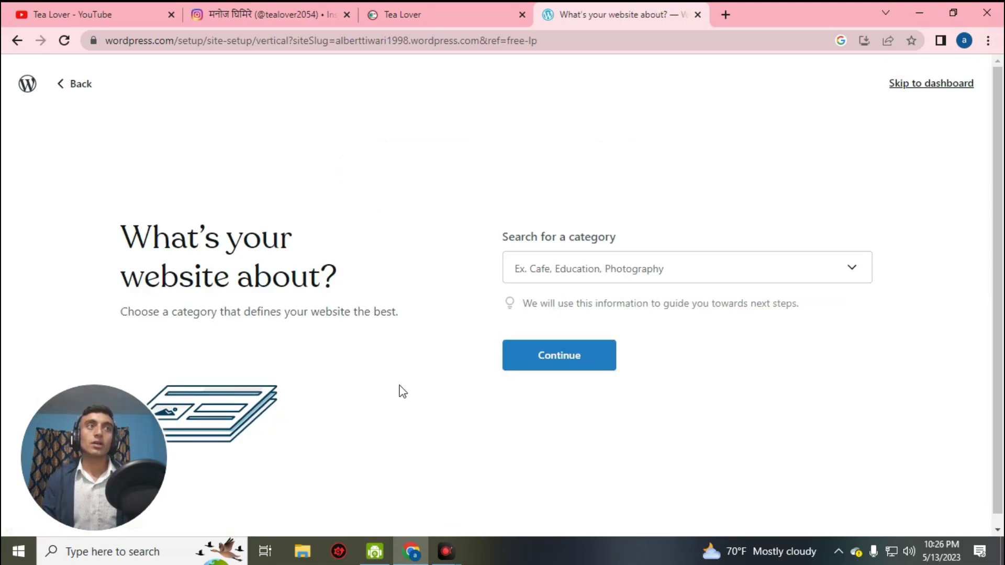
pyautogui.click(575, 277)
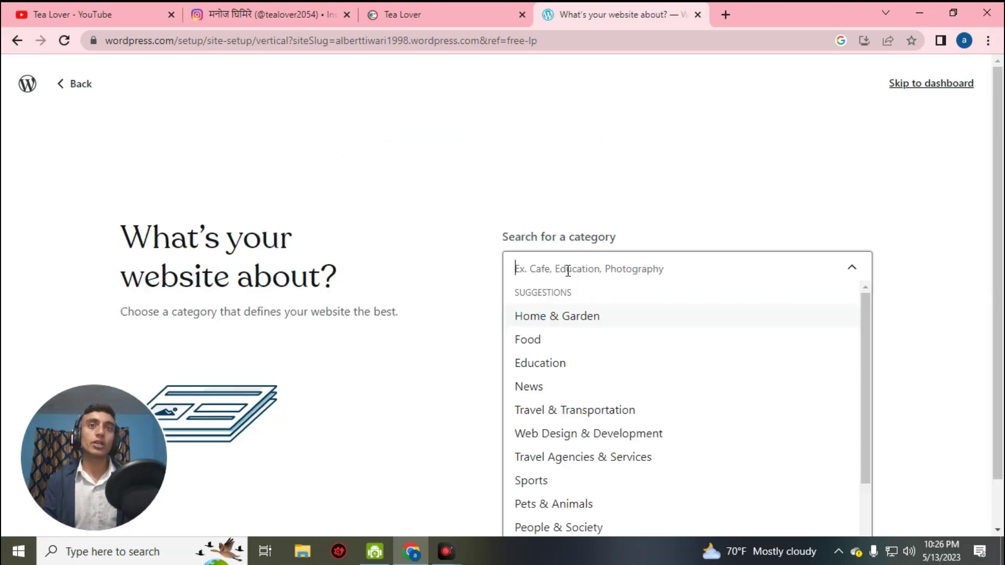
pyautogui.scroll(-3, 675, 352)
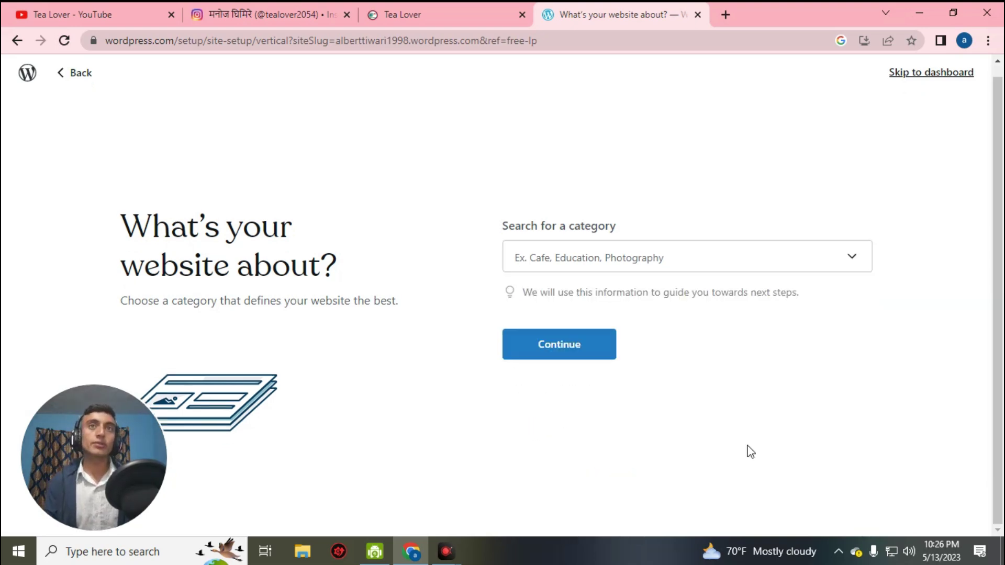
pyautogui.click(726, 267)
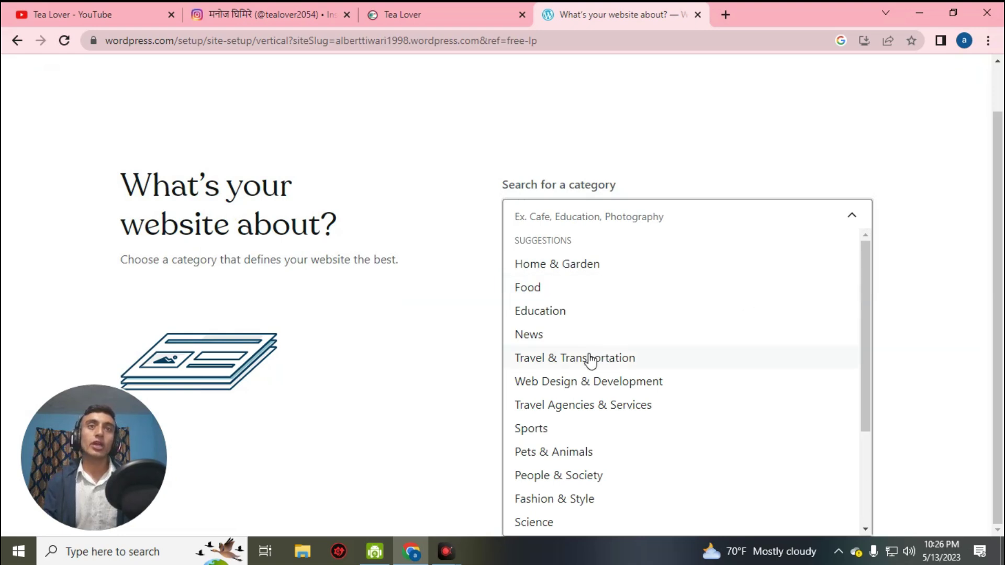
pyautogui.click(572, 340)
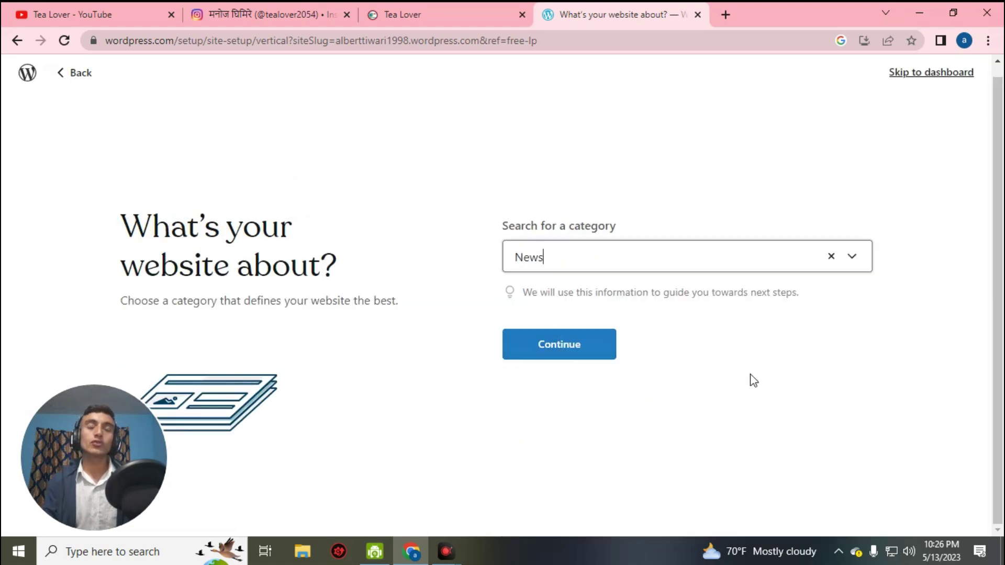
pyautogui.click(554, 347)
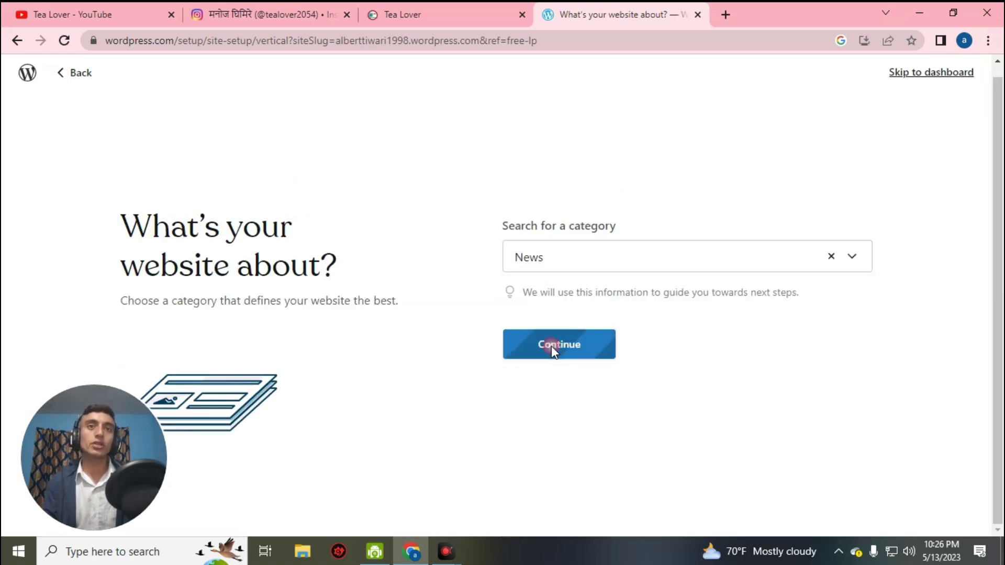
pyautogui.moveTo(574, 273); pyautogui.dragTo(491, 269)
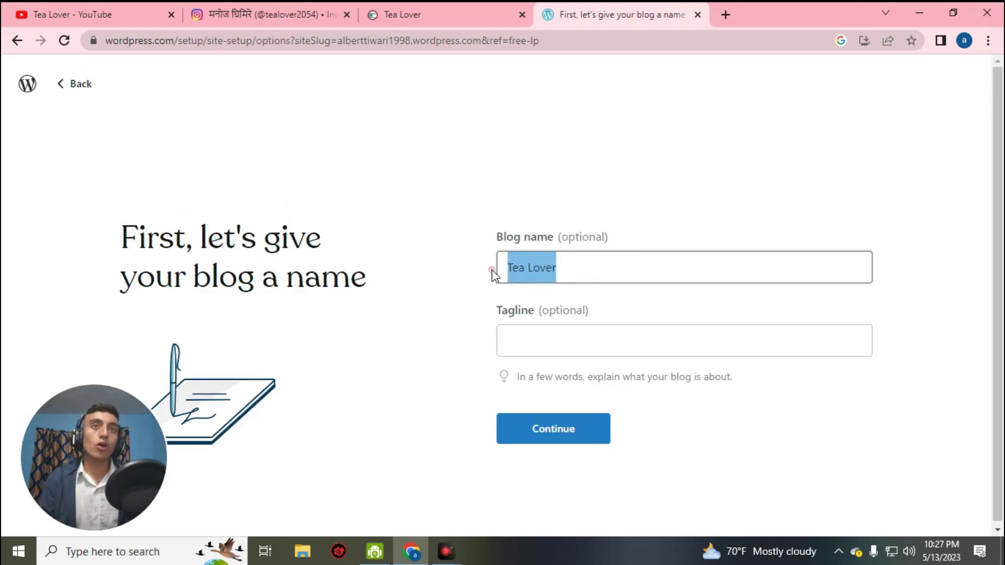
# - Keep 'Tea Lover' as the blog name and skip straight to the dashboard
pyautogui.click(600, 434)
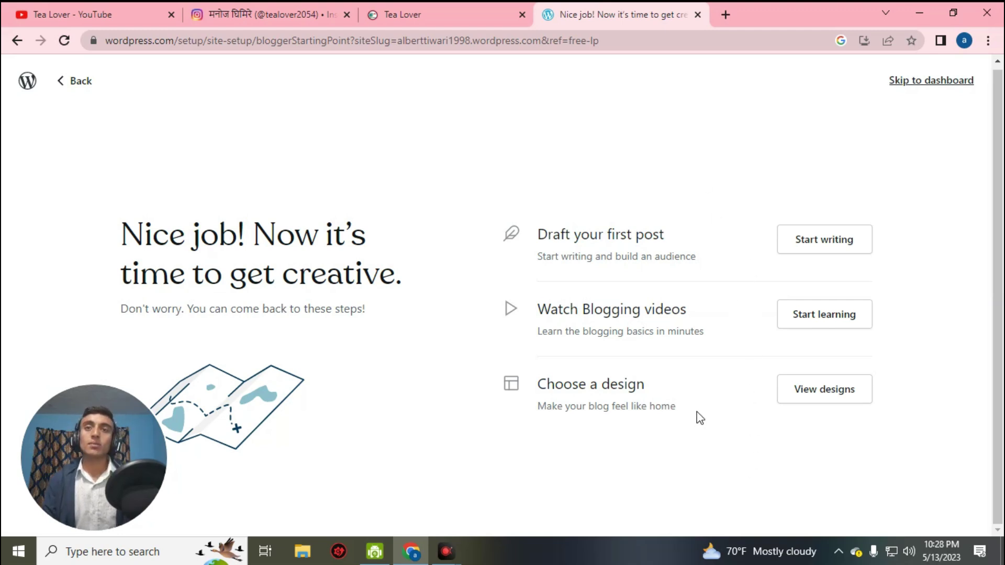
pyautogui.click(930, 89)
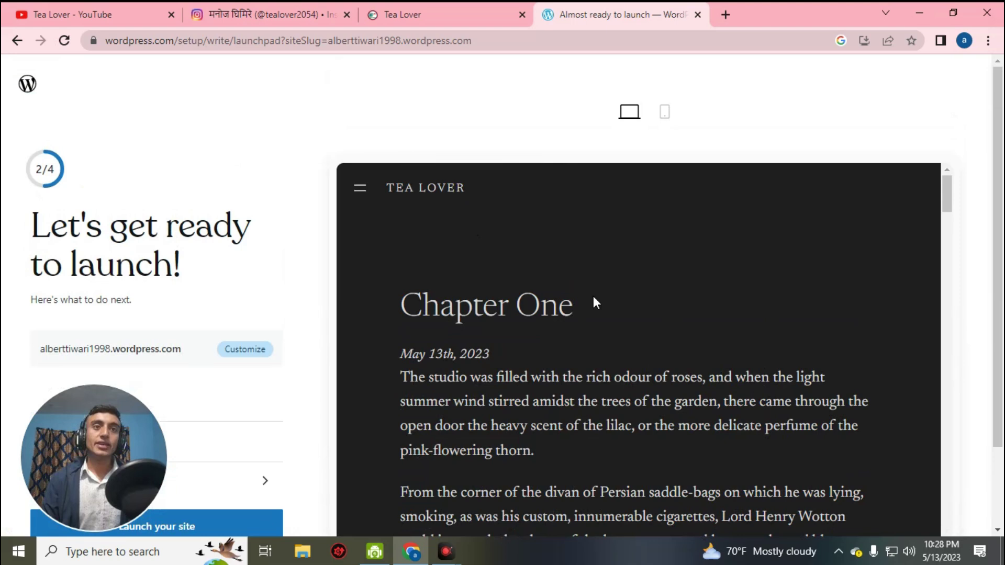
# - Scroll the Launchpad's Tea Lover preview and go to the domain search for the address
pyautogui.scroll(-2, 195, 247)
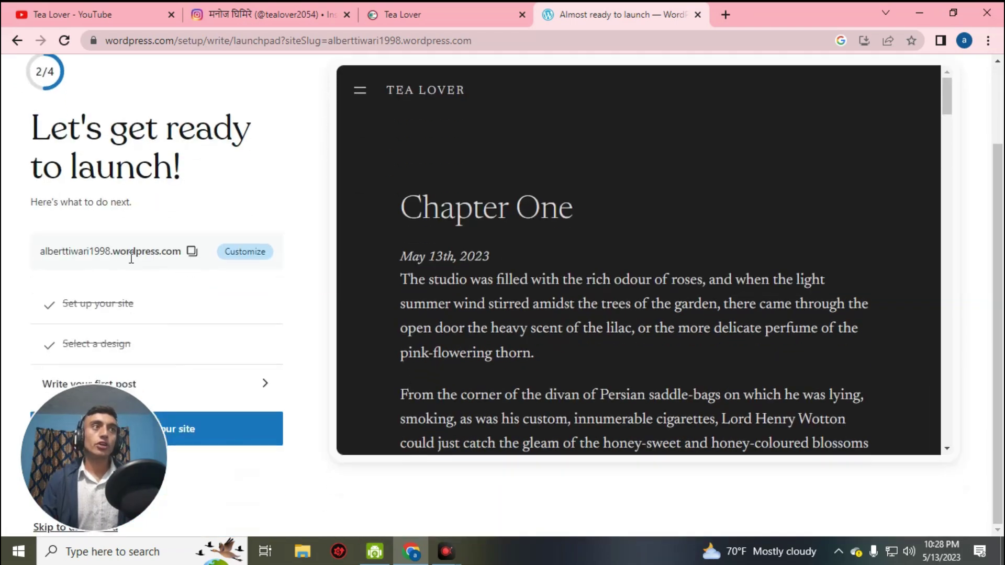
pyautogui.scroll(2, 172, 266)
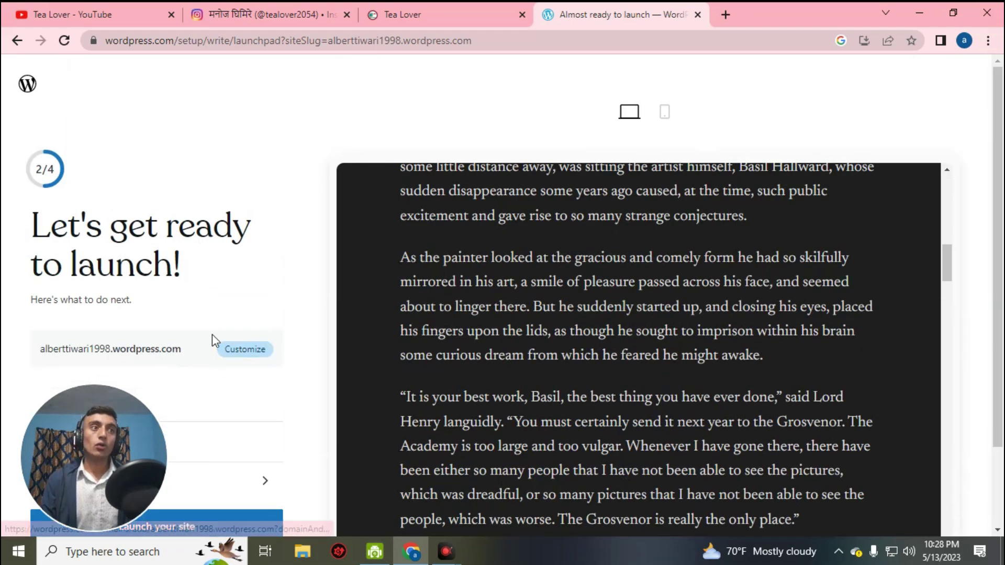
pyautogui.click(168, 337)
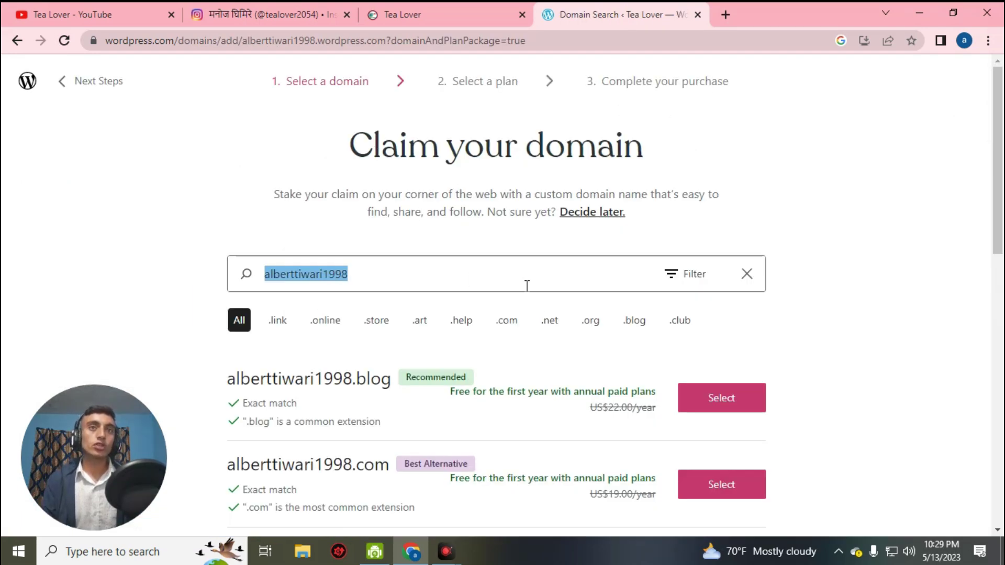
# - Search the address tealovernpl and select its .wordpress.com ending
pyautogui.write('tealovernpl.wordpress.com')
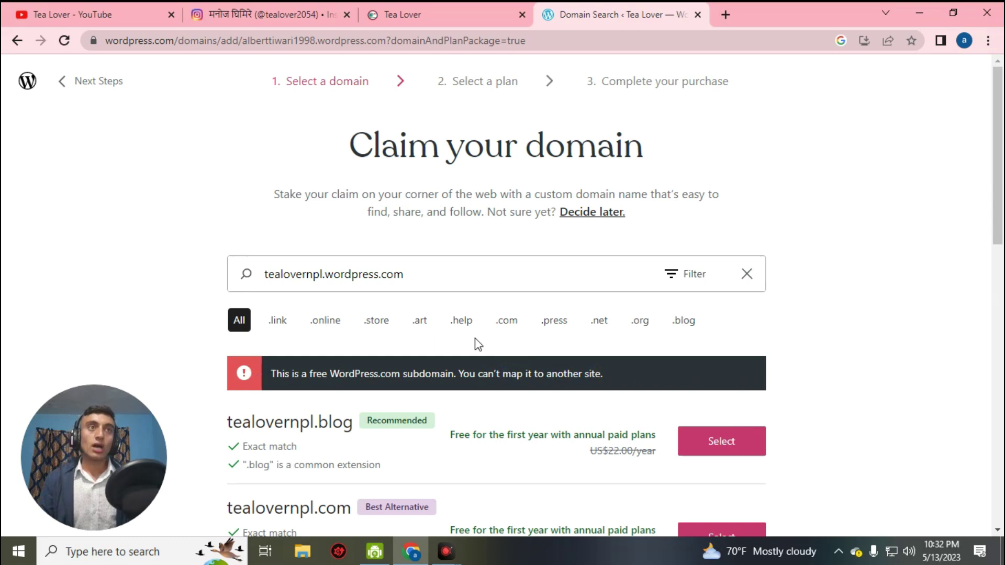
pyautogui.moveTo(323, 276); pyautogui.dragTo(436, 282)
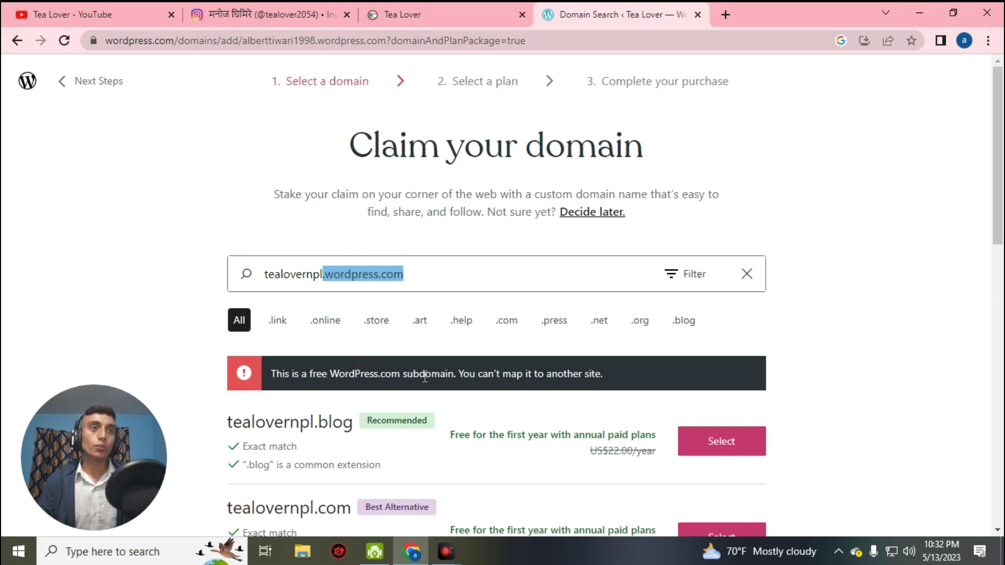
pyautogui.click(439, 282)
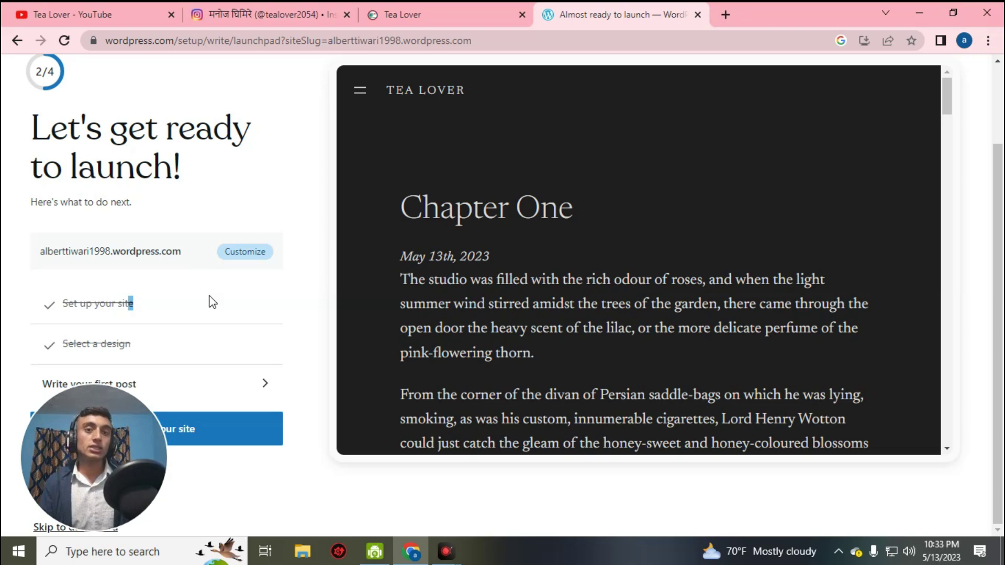
# - Highlight the site address name on Launchpad and launch the Tea Lover site publicly
pyautogui.click(212, 302)
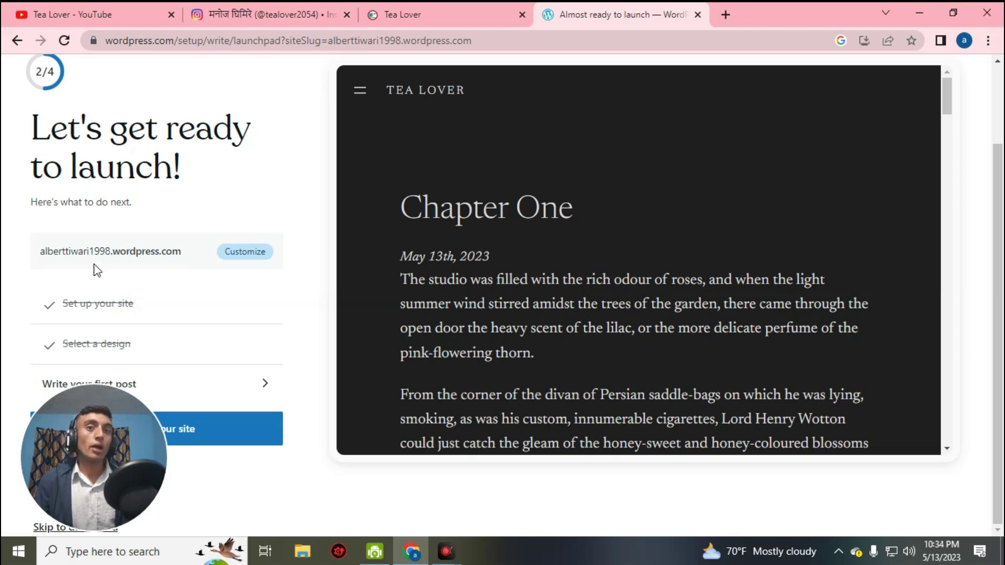
pyautogui.moveTo(45, 255); pyautogui.dragTo(112, 253)
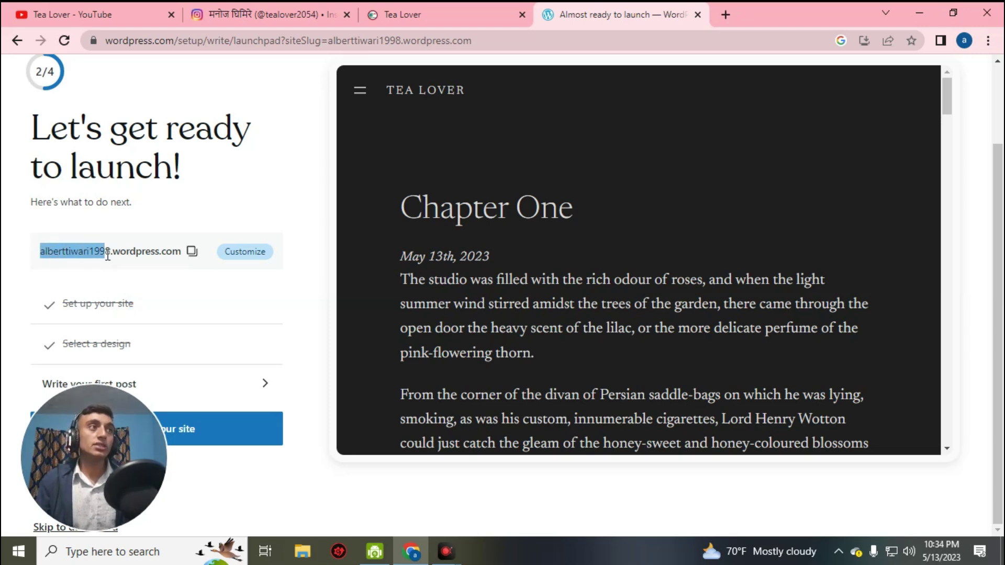
pyautogui.click(167, 301)
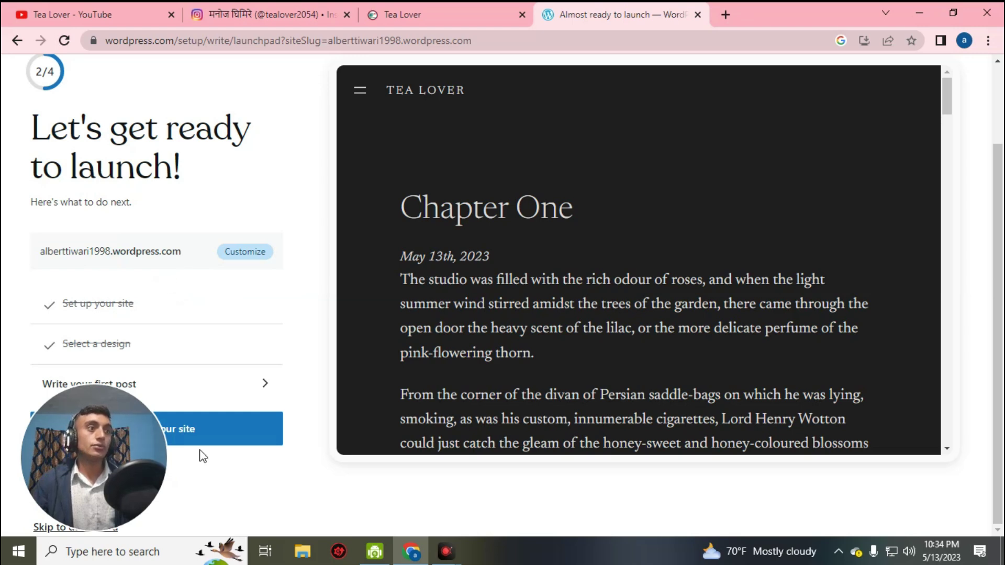
pyautogui.click(229, 438)
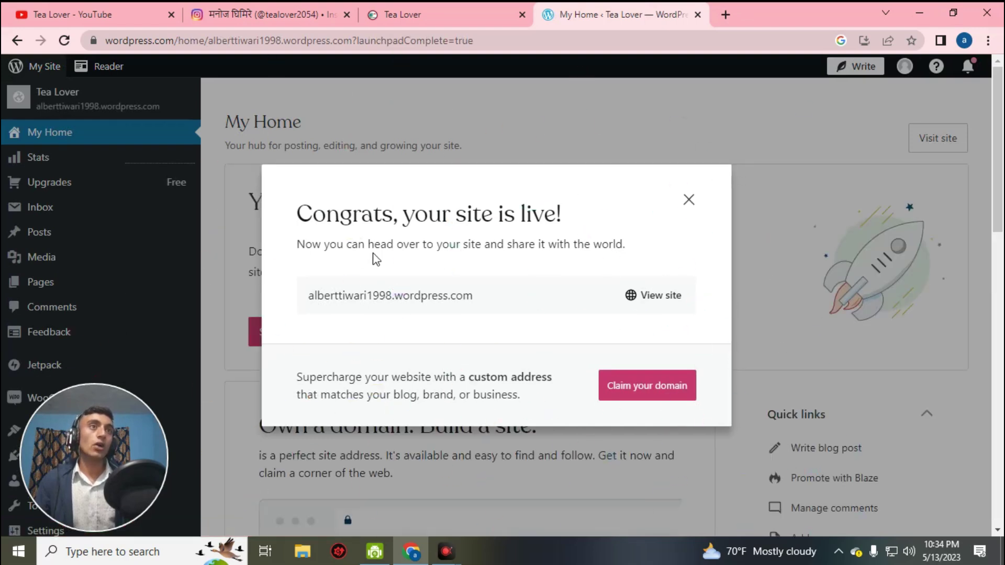
# - Browse the live Tea Lover post, then from My Home open the Your Site preview
pyautogui.click(658, 303)
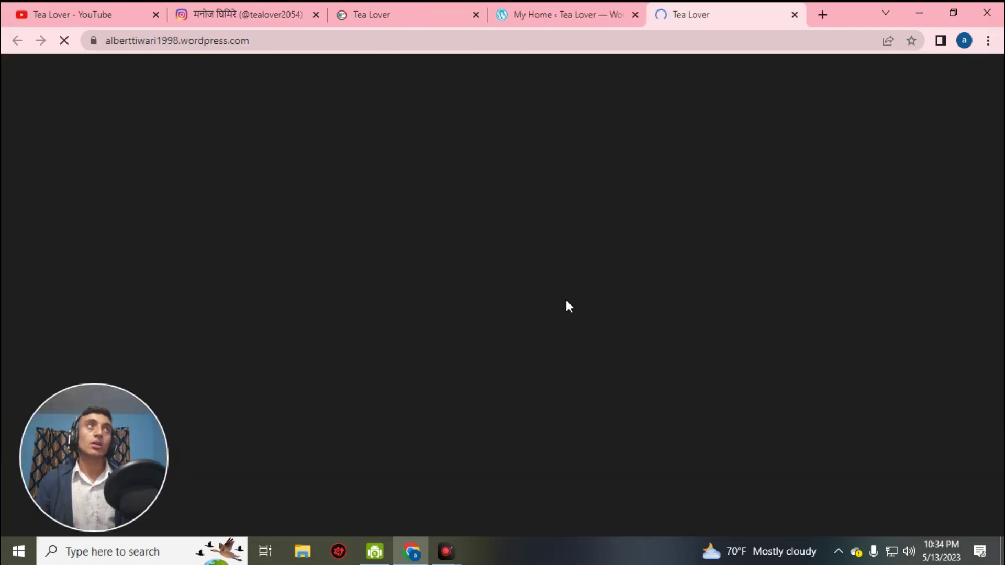
pyautogui.scroll(-20, 448, 366)
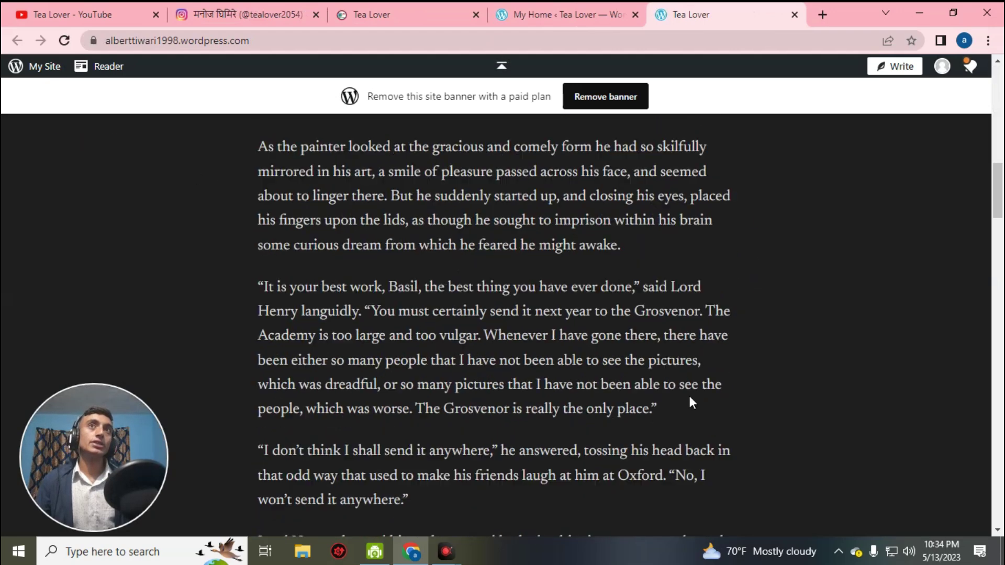
pyautogui.scroll(-20, 555, 336)
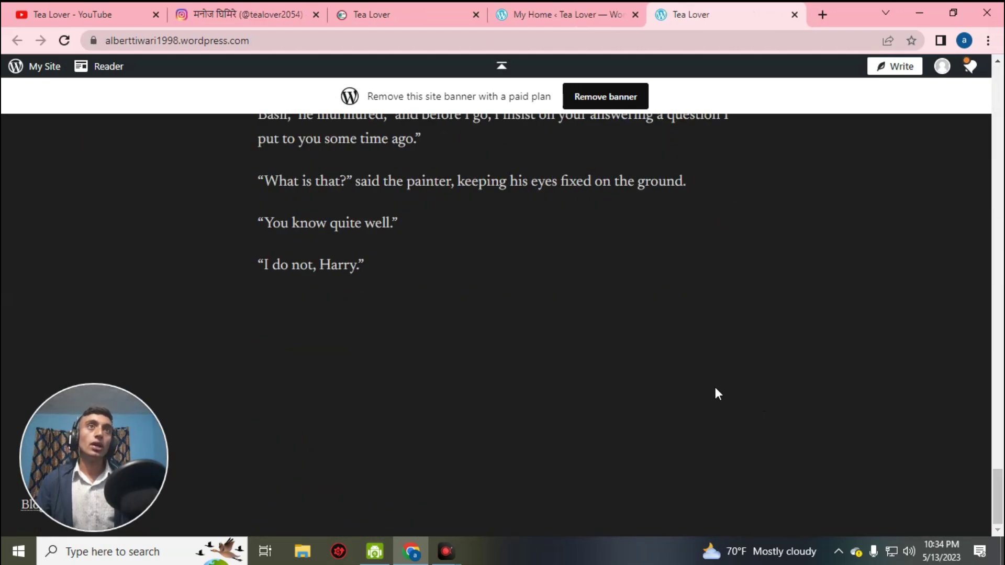
pyautogui.scroll(20, 715, 387)
pyautogui.scroll(7, 714, 358)
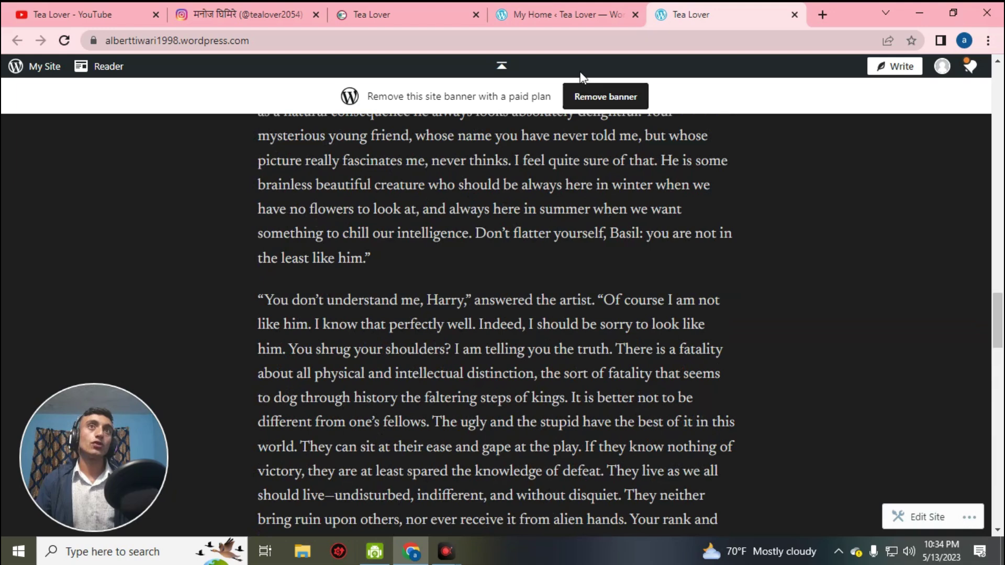
pyautogui.click(549, 17)
pyautogui.click(652, 295)
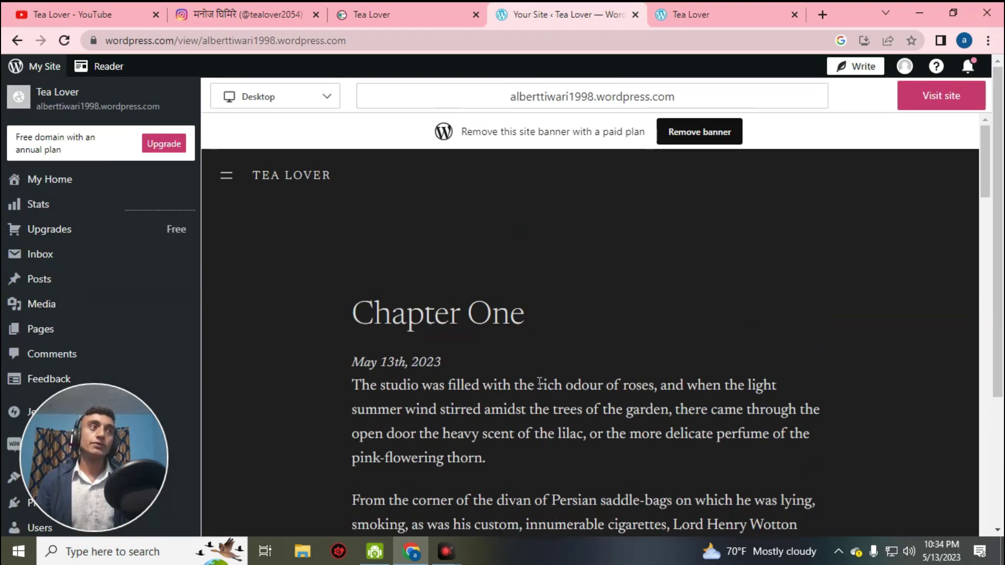
# - Reveal the Appearance submenu with Themes, Editor, Customize and Additional CSS in the dashboard sidebar
pyautogui.scroll(-2, 112, 285)
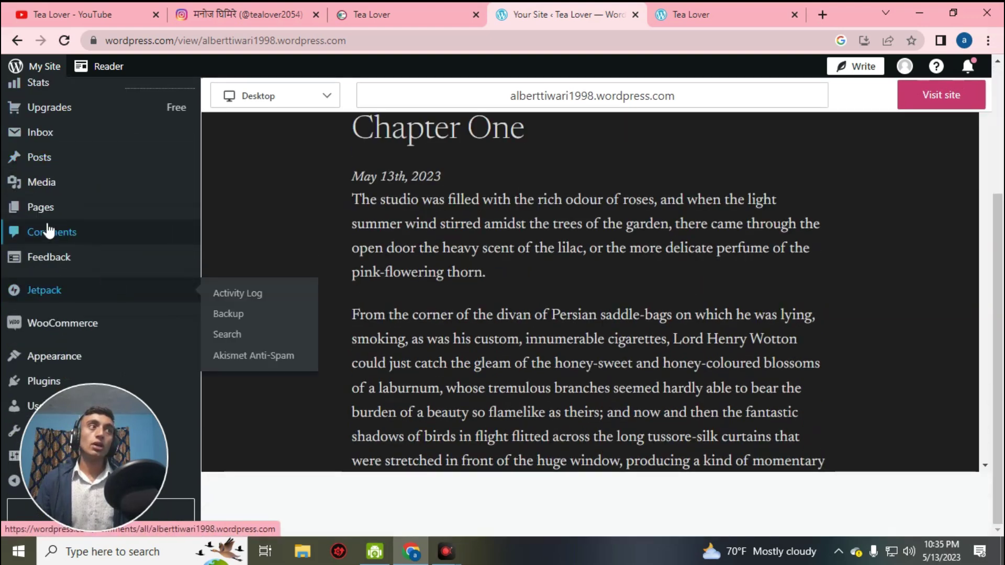
pyautogui.moveTo(92, 361)
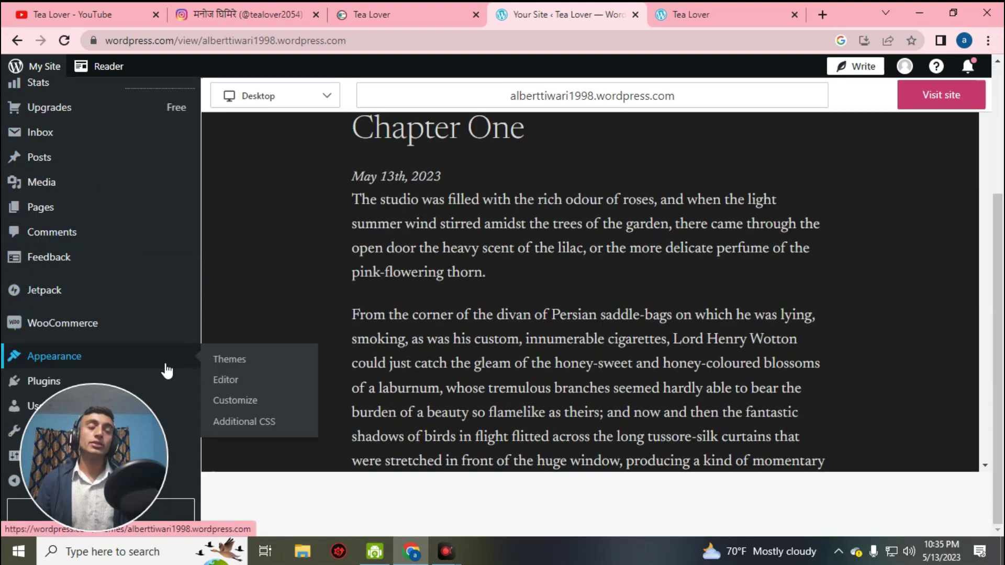
# - Filter the theme gallery to Free themes and open the Canard theme's details
pyautogui.click(232, 366)
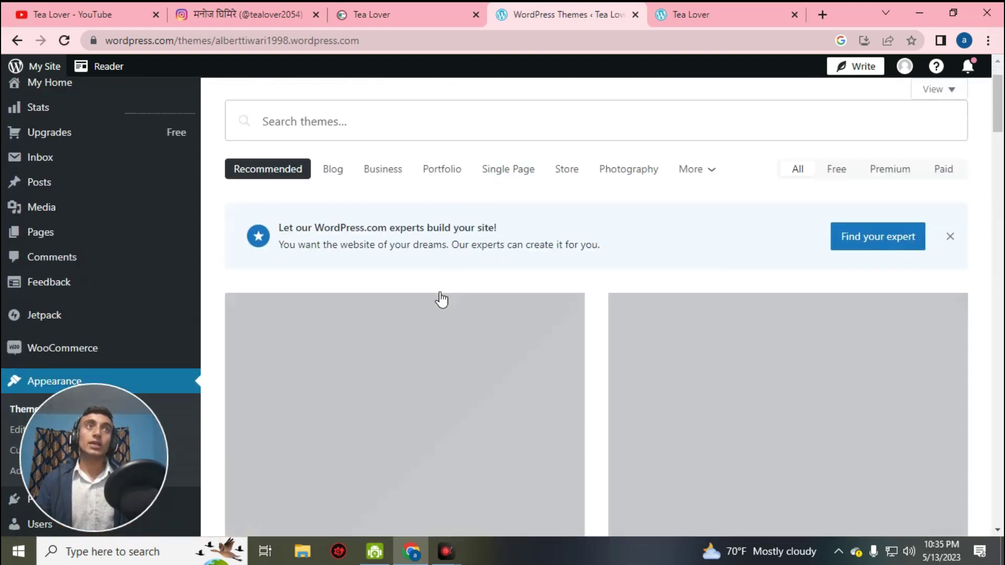
pyautogui.scroll(2, 441, 300)
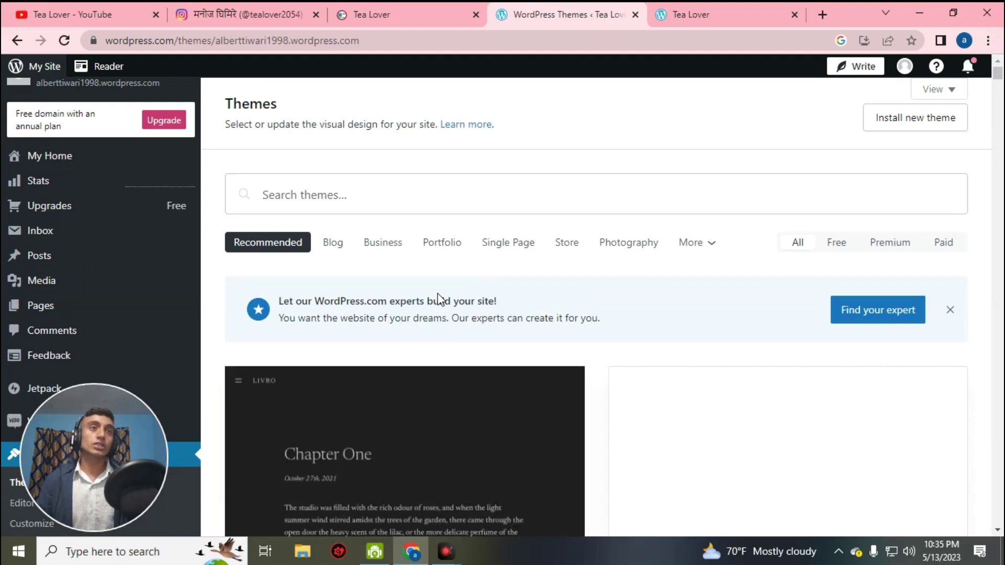
pyautogui.click(835, 243)
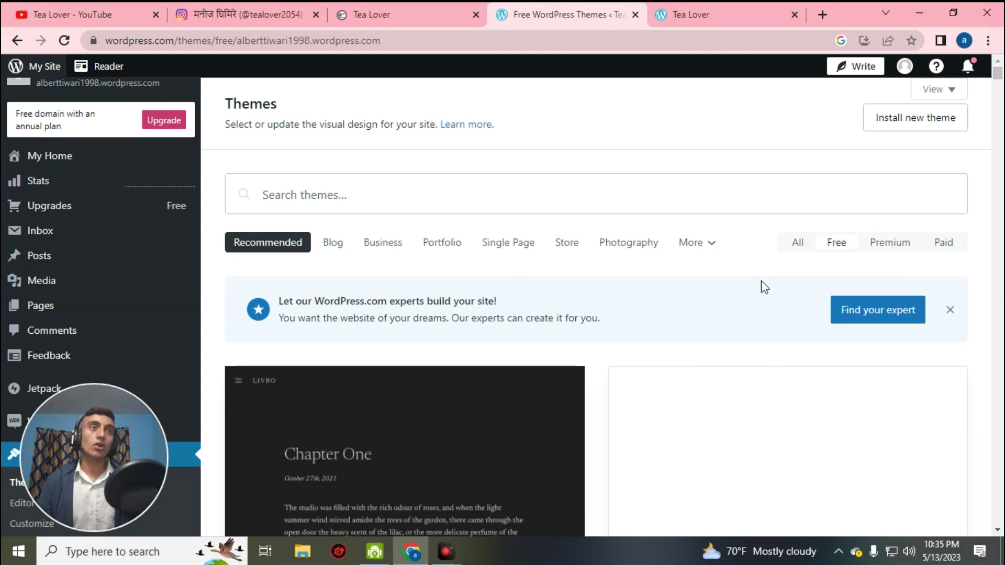
pyautogui.scroll(-4, 816, 293)
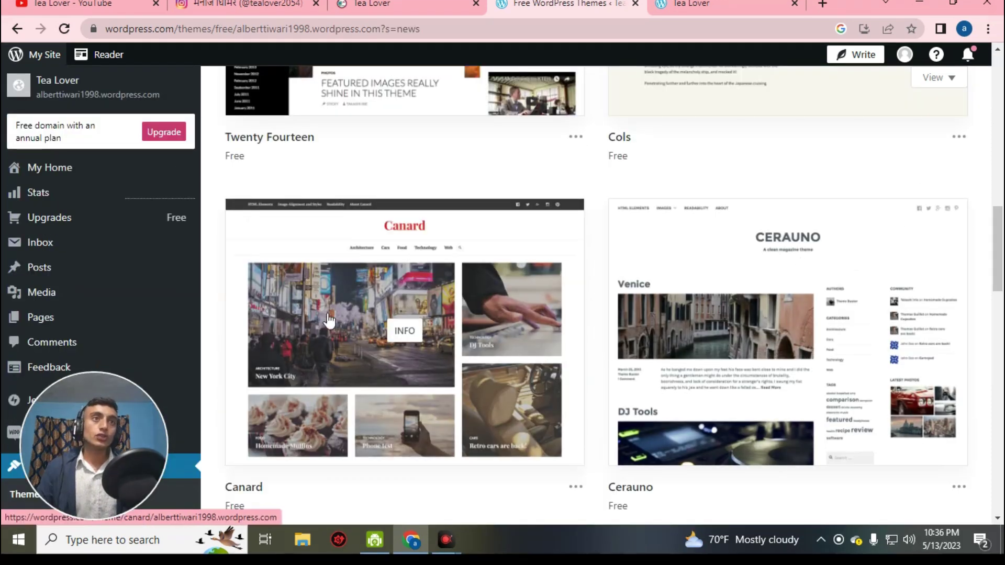
pyautogui.moveTo(369, 303)
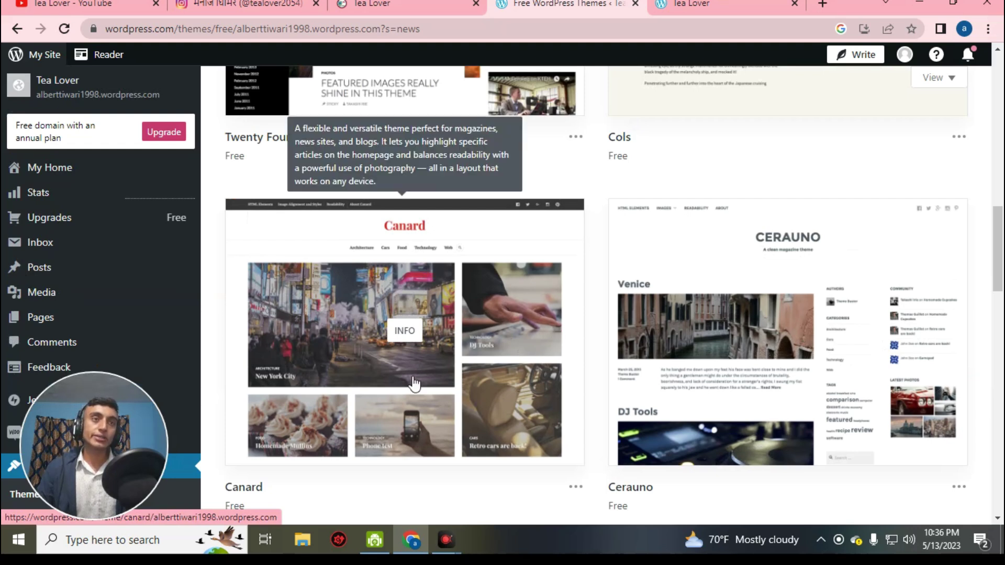
pyautogui.click(423, 299)
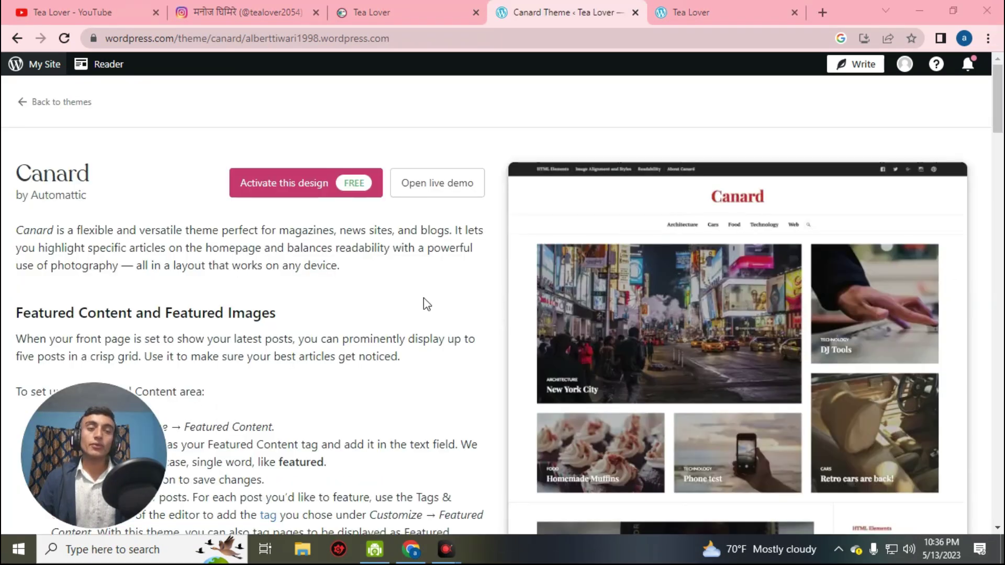
# - Activate Canard, reload the live Tea Lover site to confirm it, then open the Customizer
pyautogui.click(289, 193)
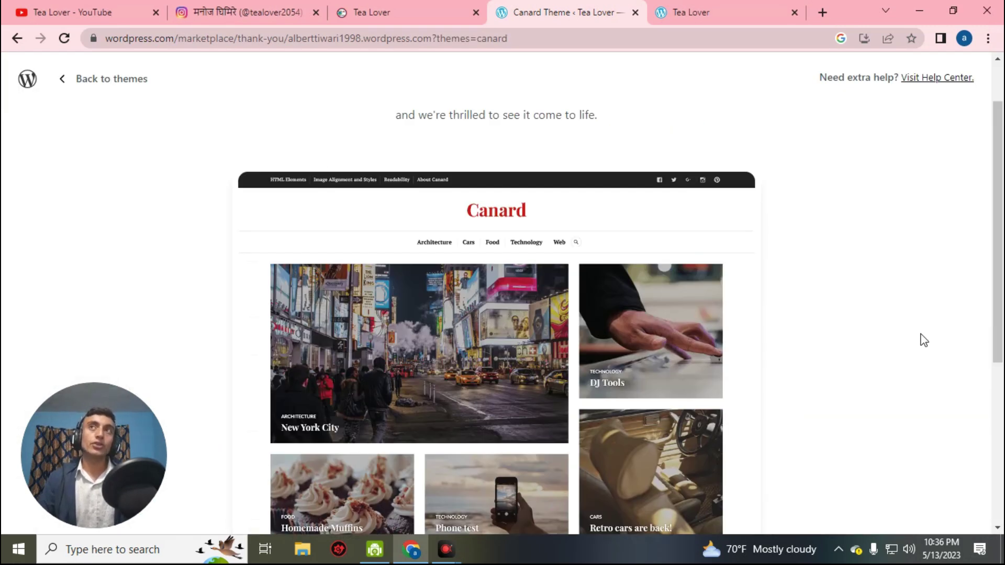
pyautogui.click(714, 12)
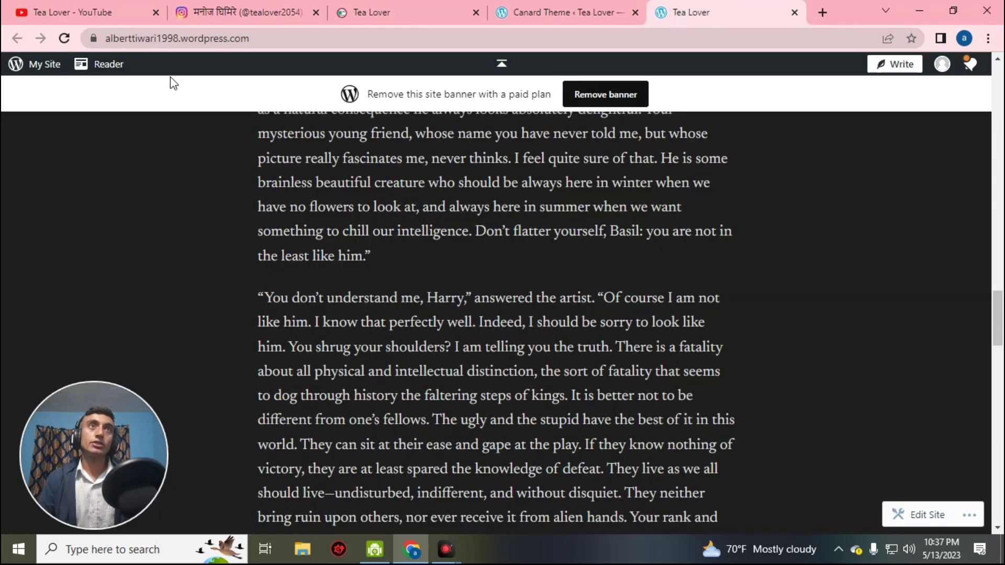
pyautogui.press('F5')
pyautogui.scroll(-5, 763, 346)
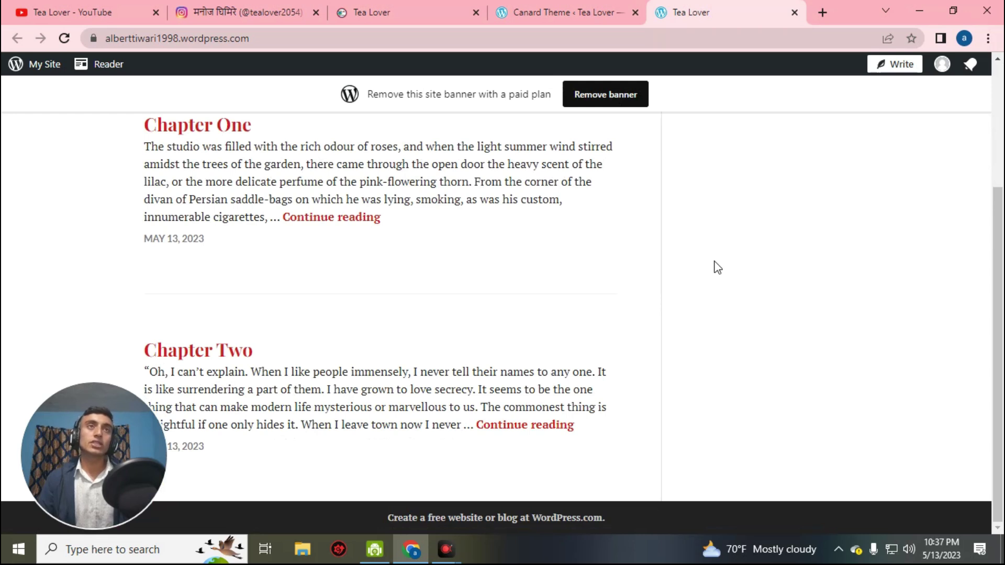
pyautogui.click(568, 12)
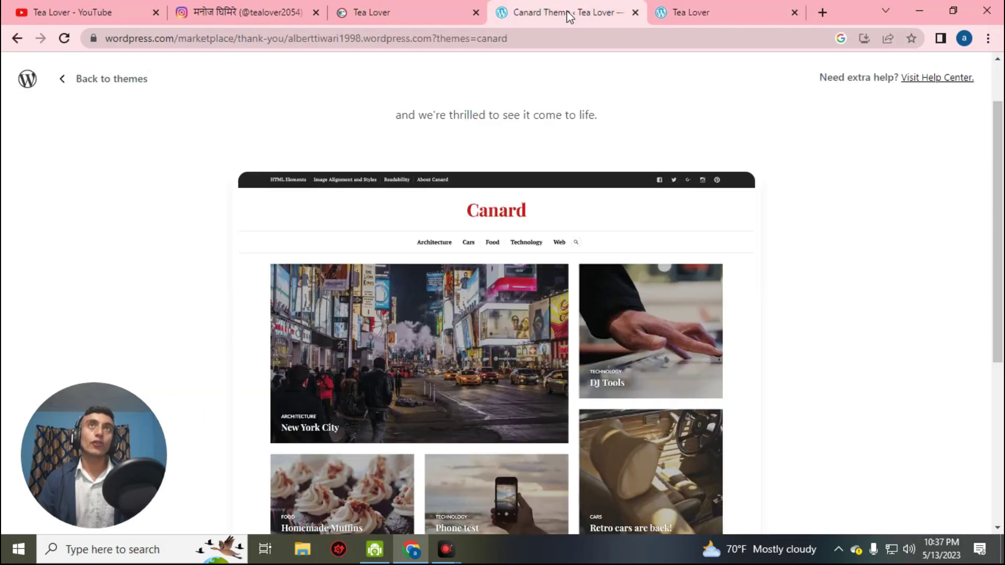
pyautogui.click(528, 231)
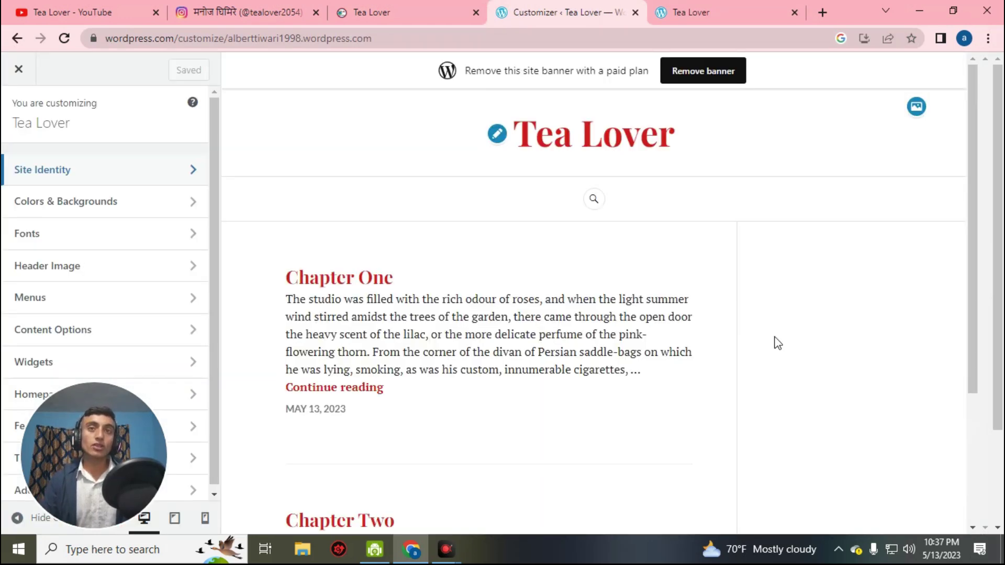
# - Review the Site Identity title, tagline and logo settings, then go to the Instagram profile tab
pyautogui.scroll(-4, 777, 343)
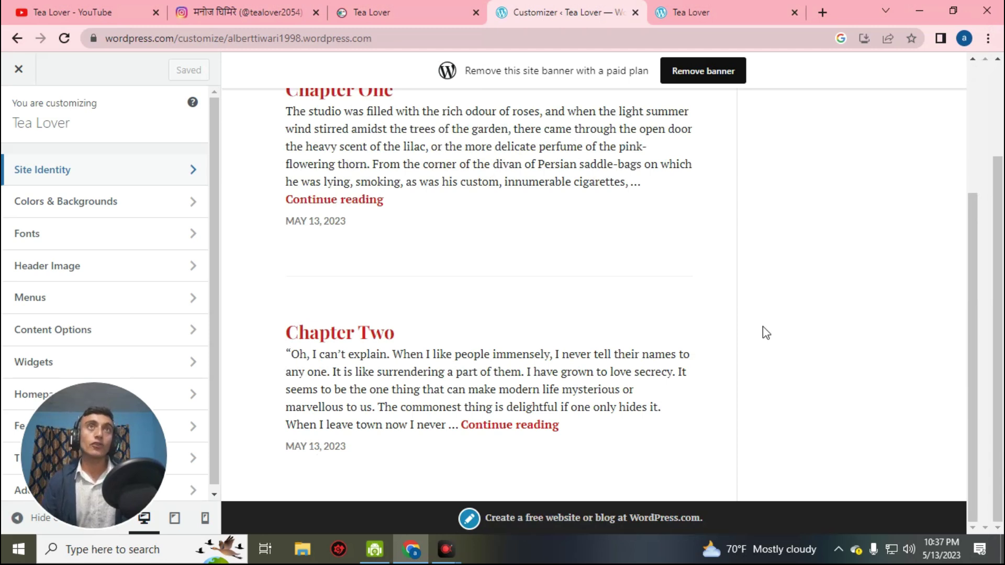
pyautogui.scroll(4, 761, 314)
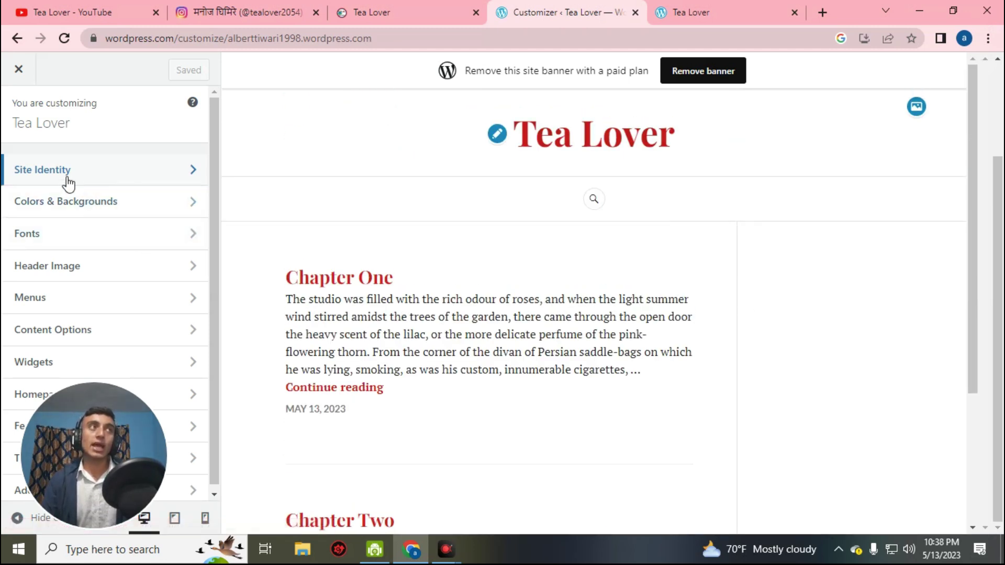
pyautogui.click(145, 181)
pyautogui.scroll(-3, 152, 277)
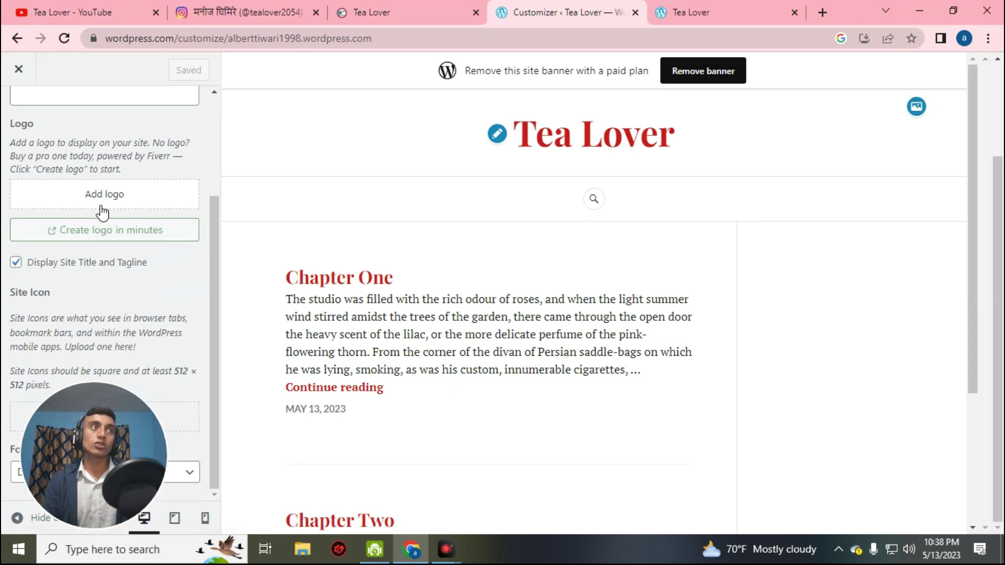
pyautogui.scroll(3, 85, 195)
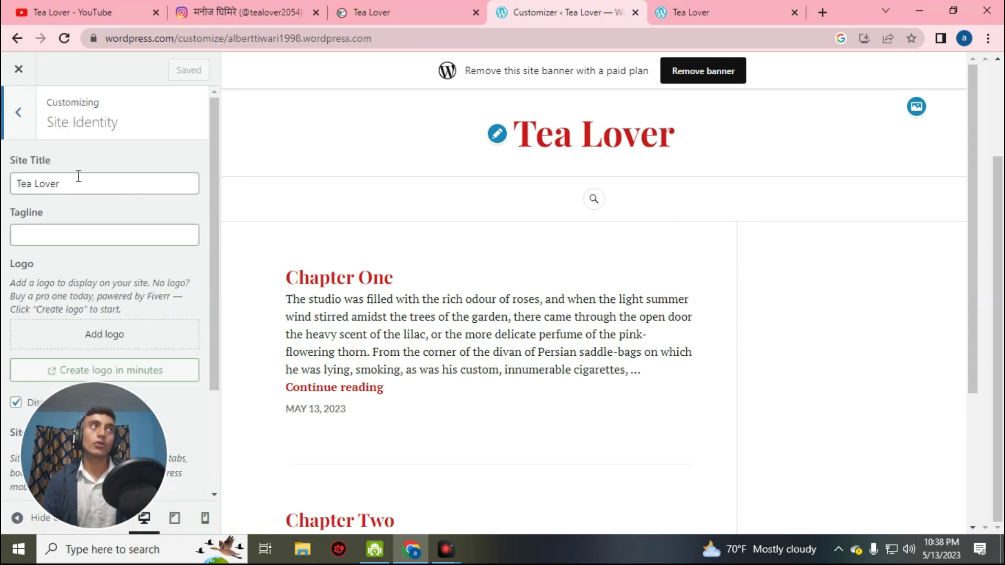
pyautogui.click(19, 113)
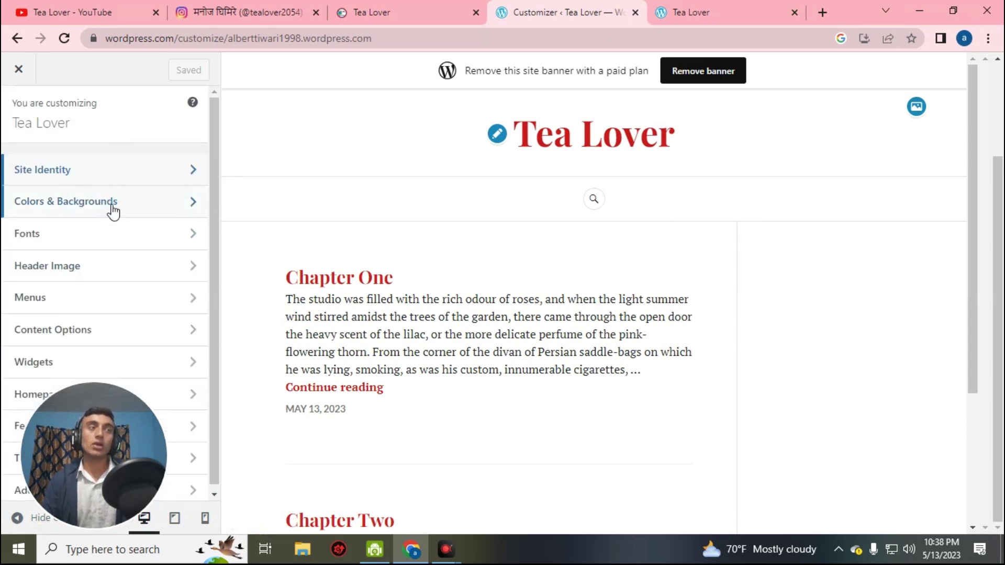
pyautogui.scroll(-1, 120, 256)
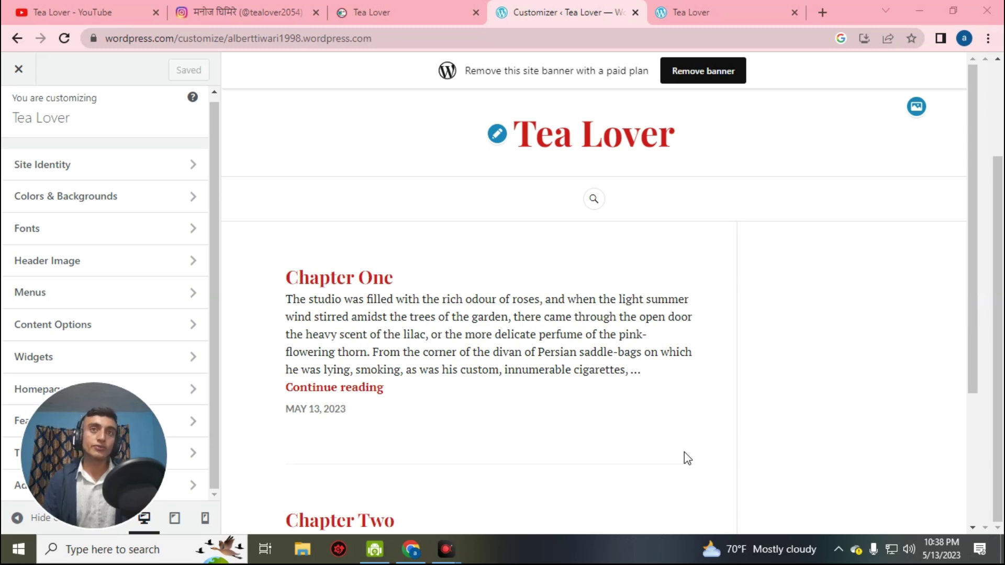
pyautogui.click(272, 15)
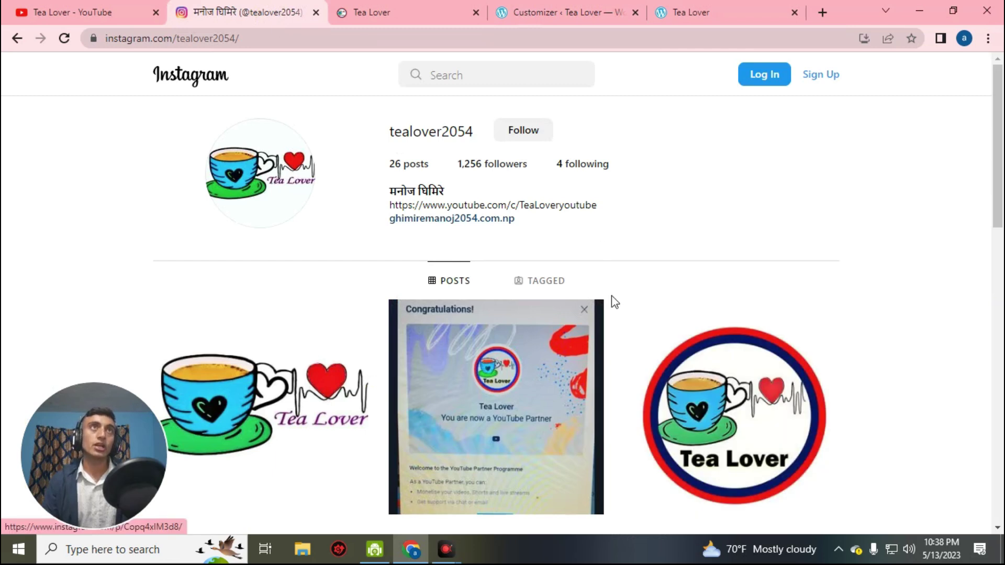
pyautogui.hotkey('ctrl', '4')
pyautogui.scroll(5, 724, 348)
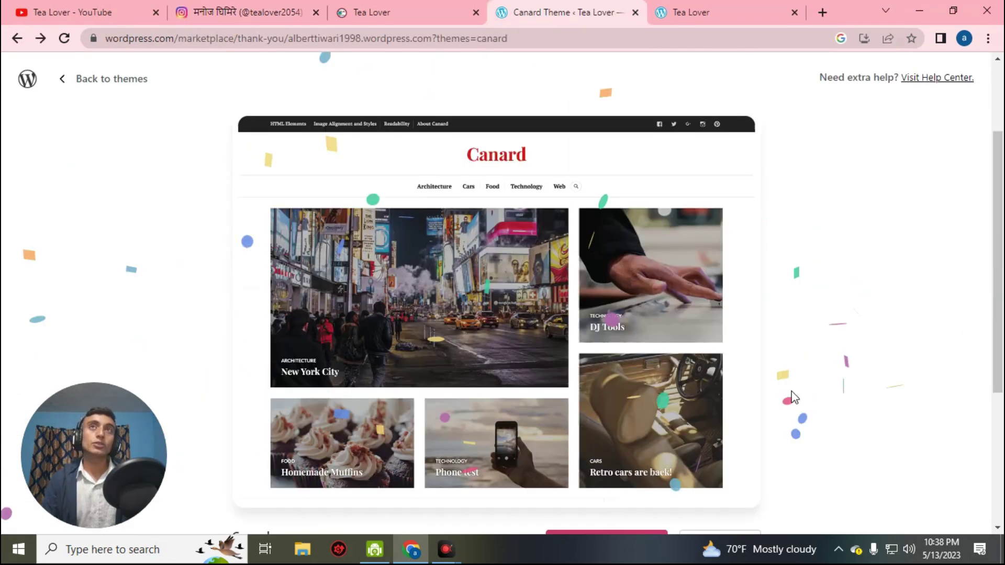
pyautogui.scroll(3, 785, 325)
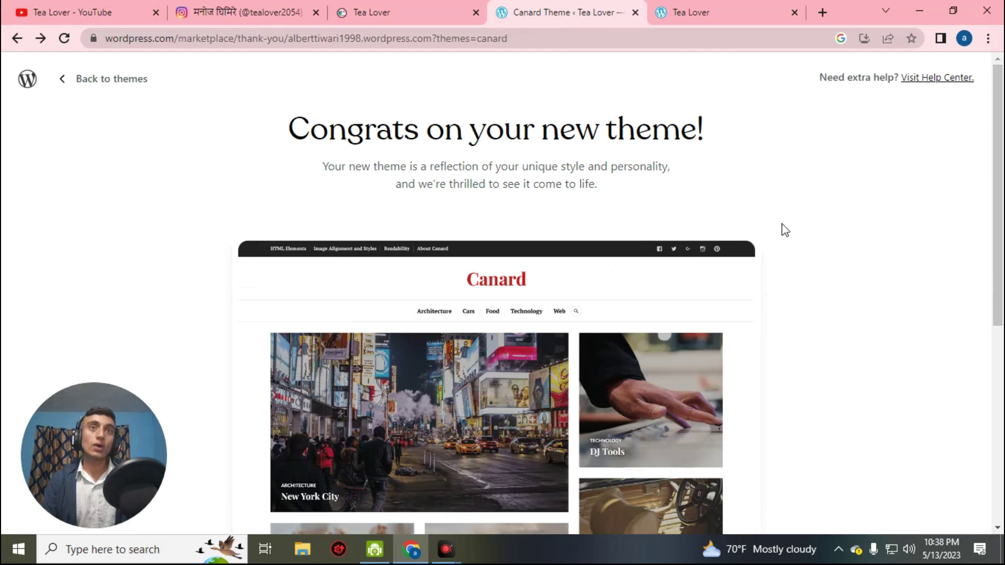
pyautogui.click(704, 15)
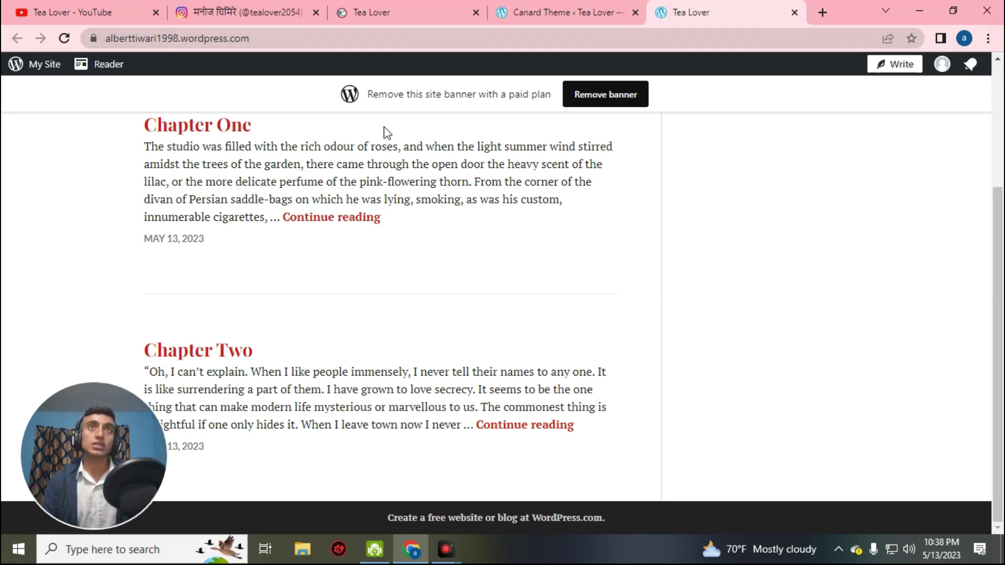
pyautogui.scroll(3, 849, 404)
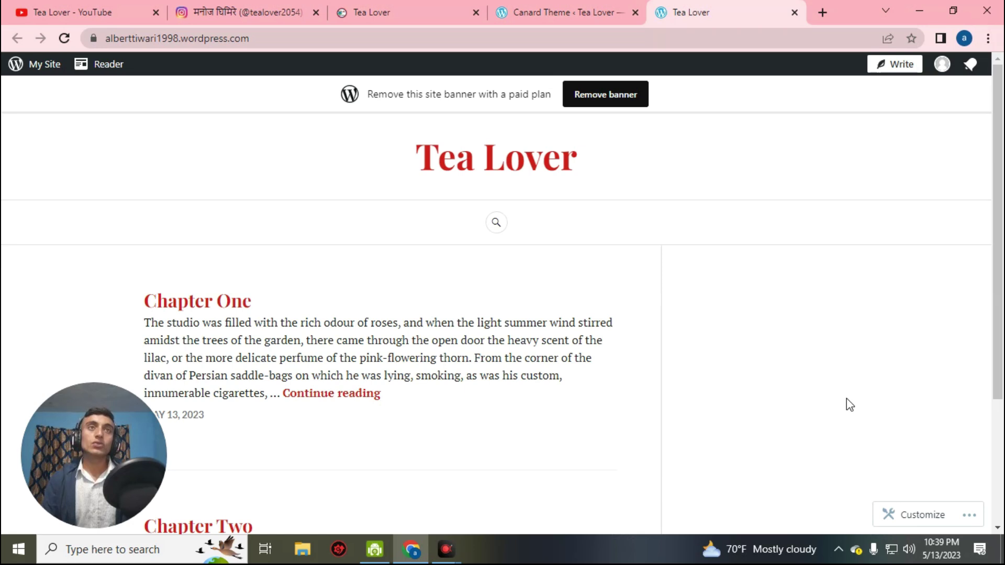
pyautogui.scroll(-3, 790, 356)
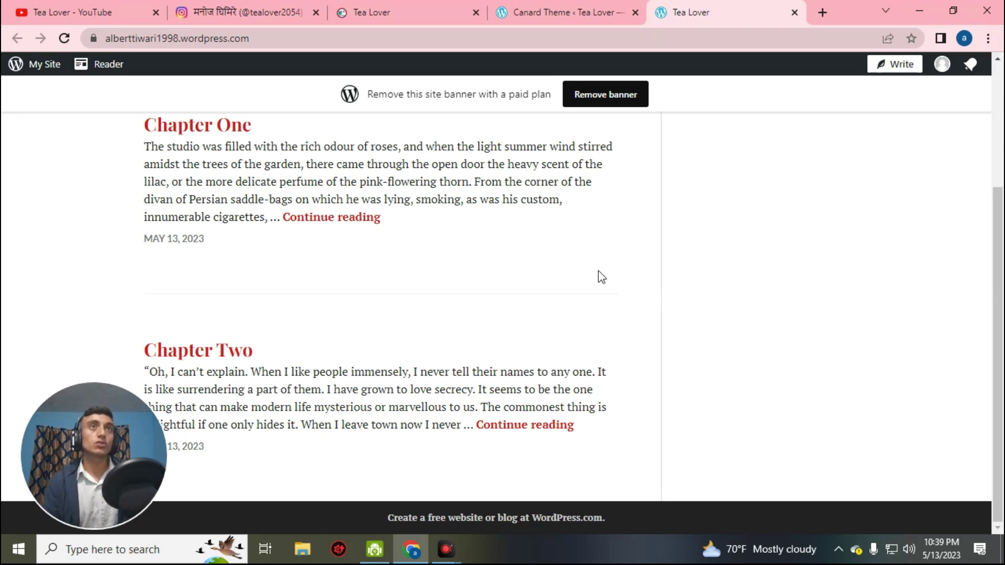
pyautogui.scroll(2, 532, 262)
pyautogui.scroll(1, 532, 267)
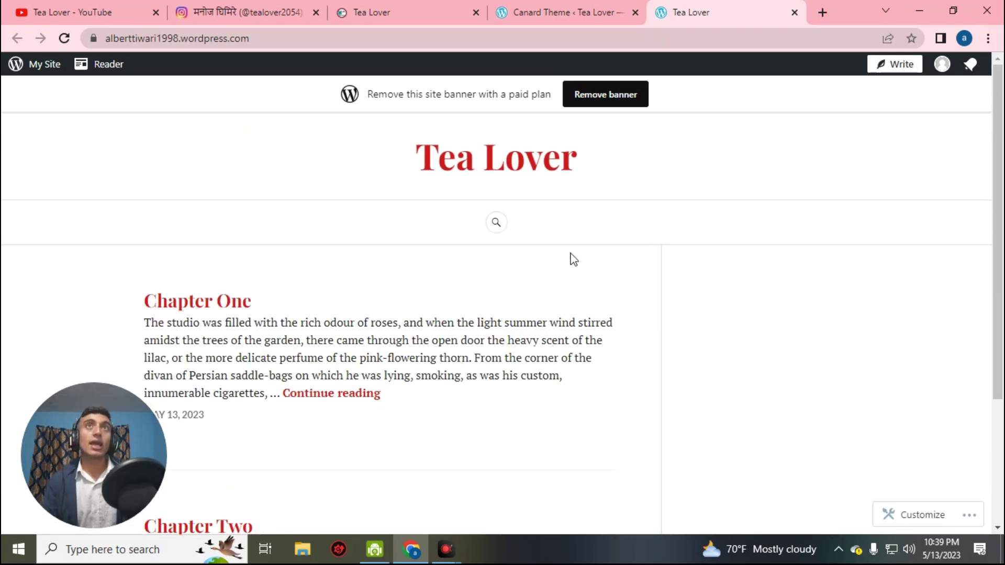
pyautogui.click(556, 15)
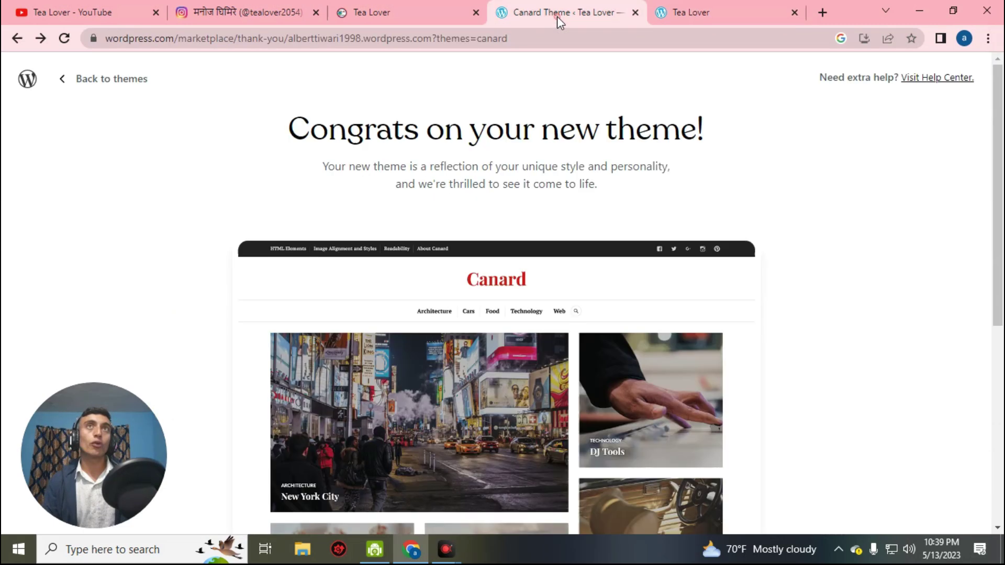
pyautogui.hotkey('ctrl', 'Tab')
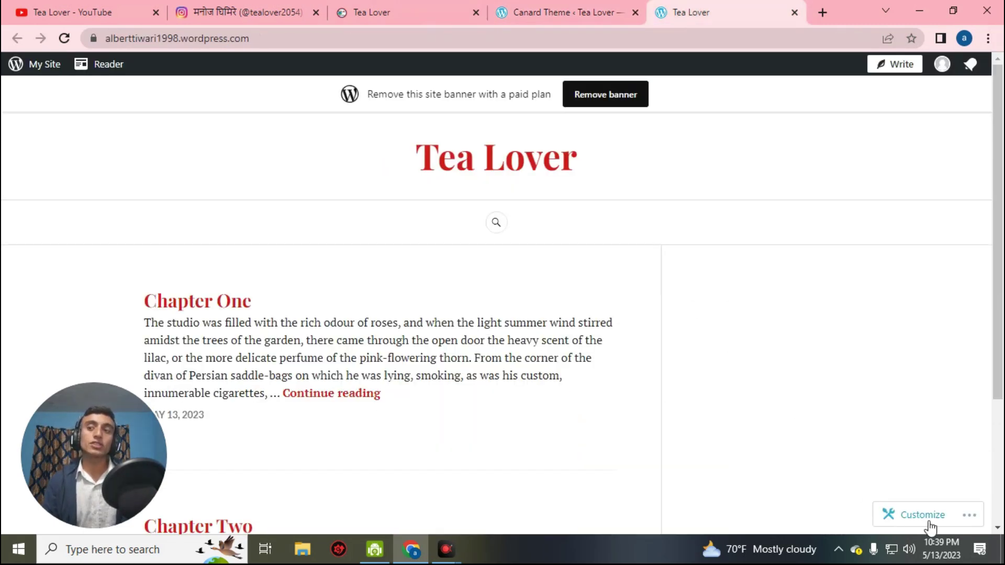
# - Start a new blog post via Posts > Add New from the dashboard
pyautogui.click(539, 18)
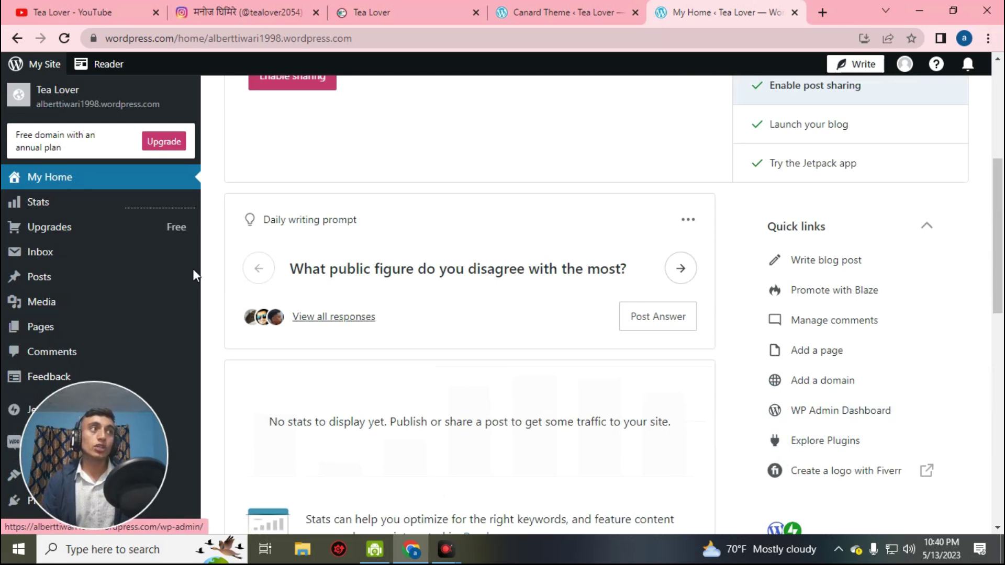
pyautogui.scroll(-3, 86, 272)
pyautogui.moveTo(45, 156)
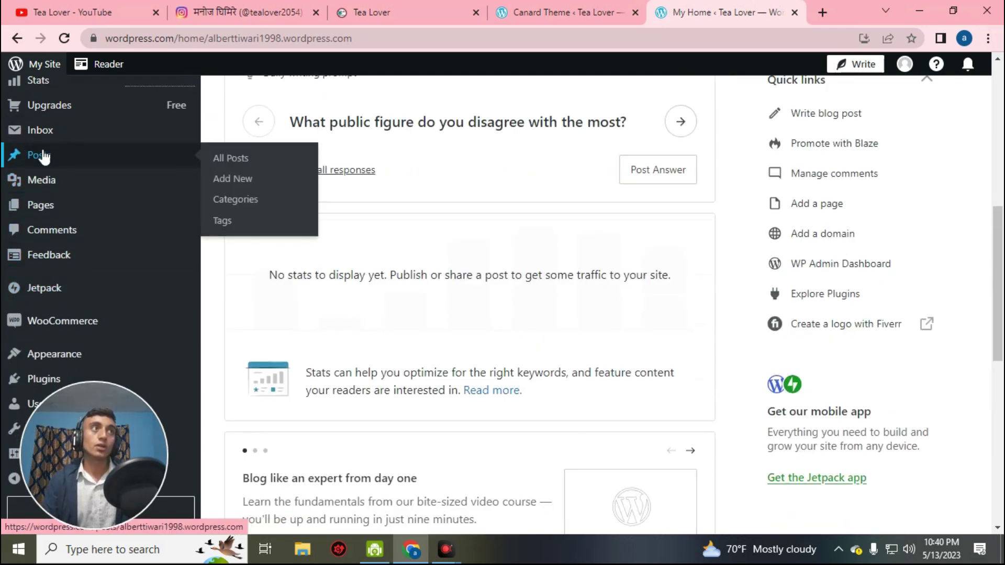
pyautogui.click(238, 181)
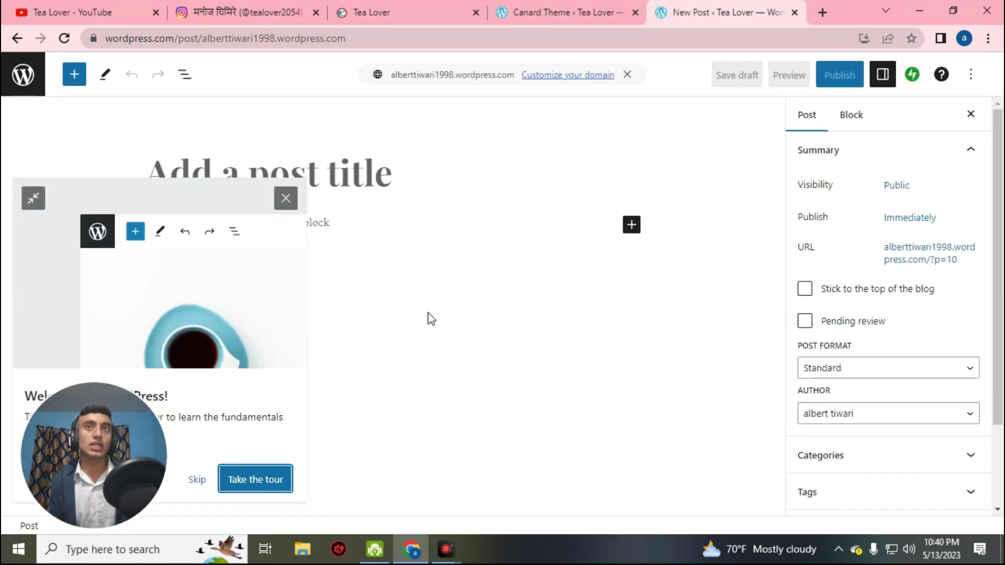
# - Select the draft's page address, close the Canard theme tab, and open an Incognito window
pyautogui.click(407, 32)
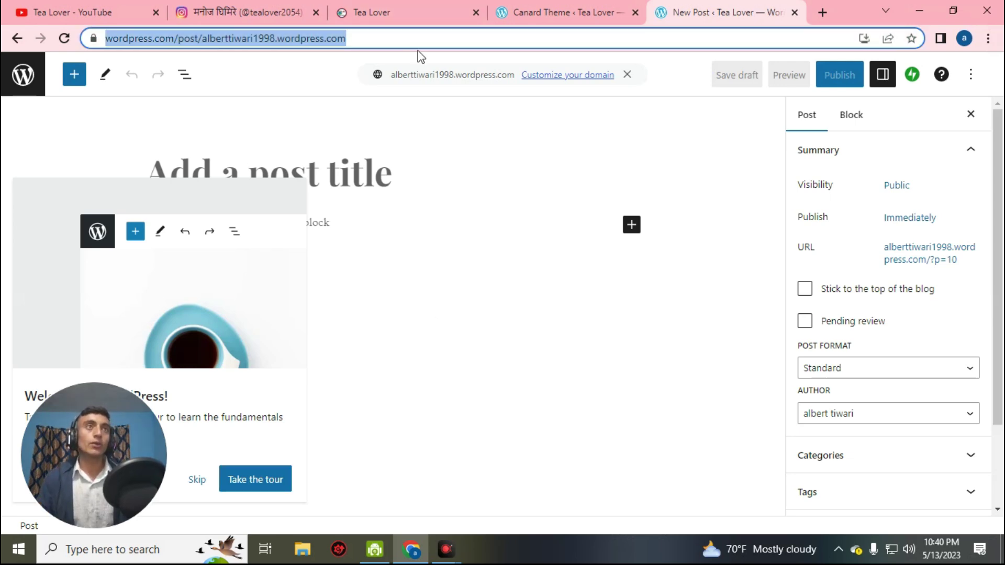
pyautogui.hotkey('ctrl', 'shift', 'Tab')
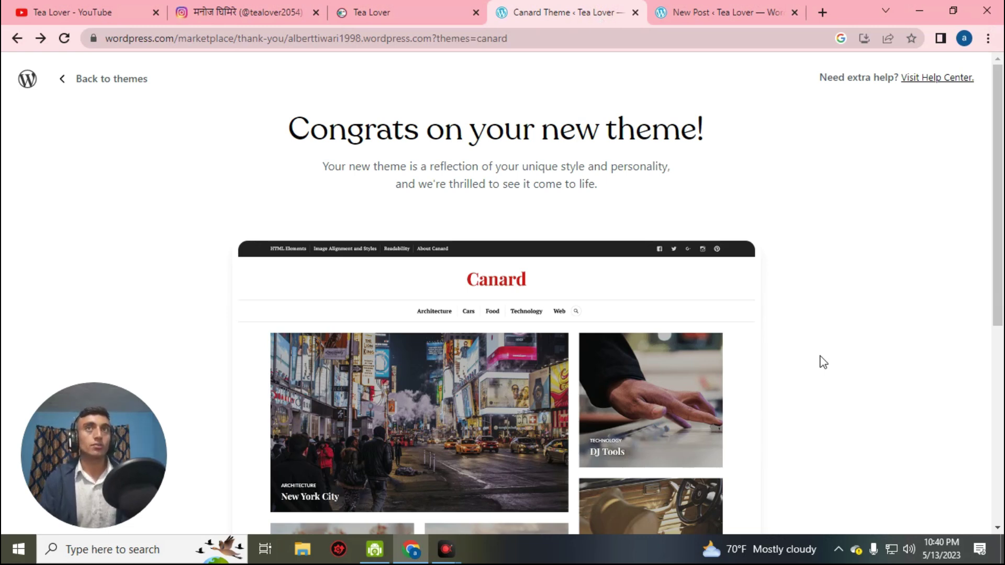
pyautogui.scroll(-5, 623, 309)
pyautogui.hotkey('ctrl', 'w')
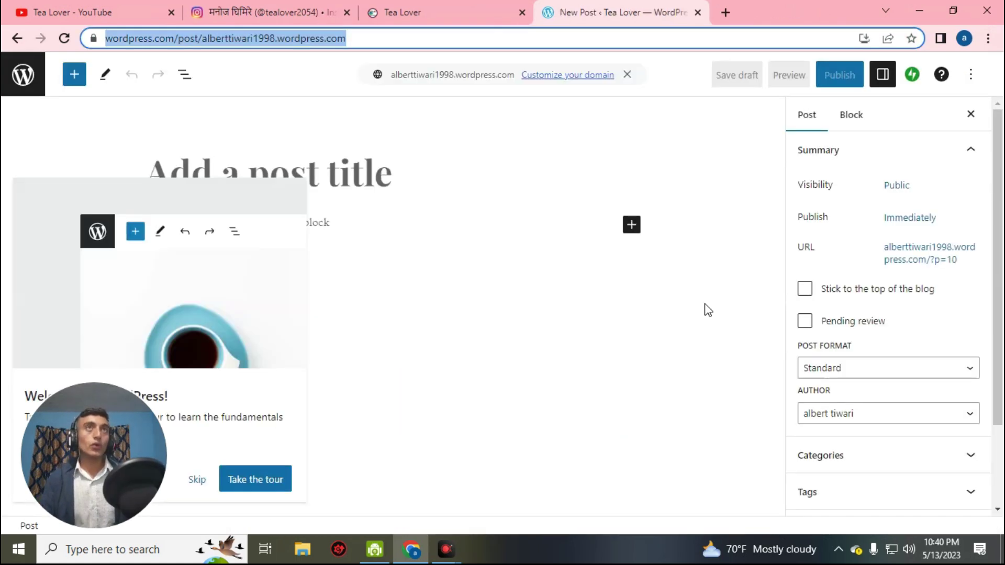
pyautogui.click(22, 74)
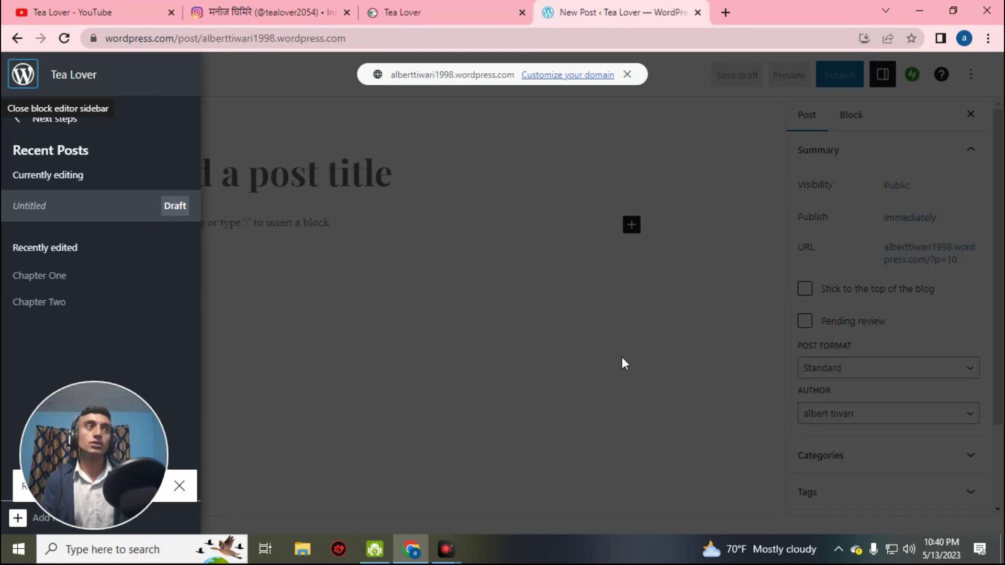
pyautogui.hotkey('ctrl', 'shift', 'n')
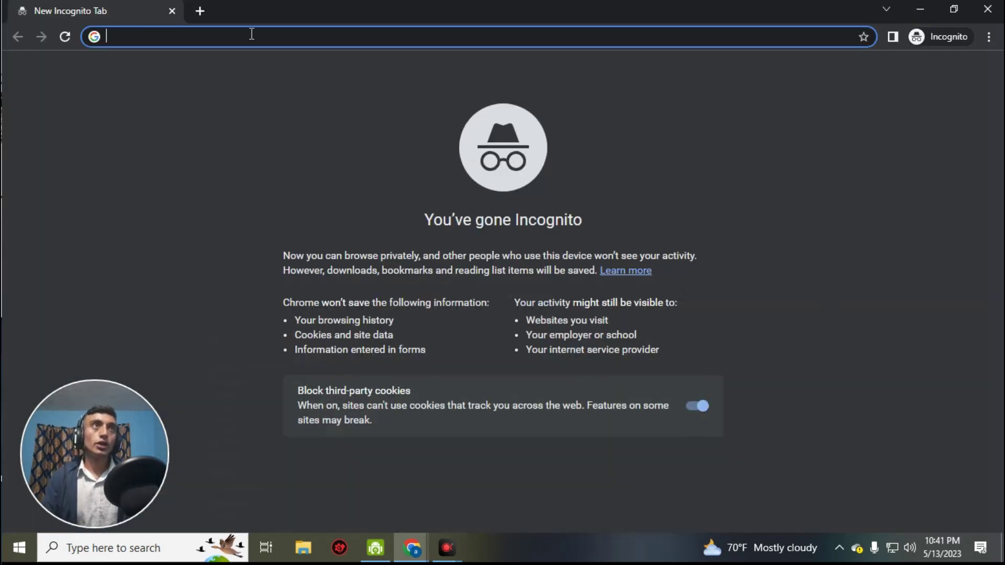
# - Load the pasted blog address in Incognito and confirm both chapter posts appear publicly
pyautogui.rightClick(251, 35)
pyautogui.click(314, 133)
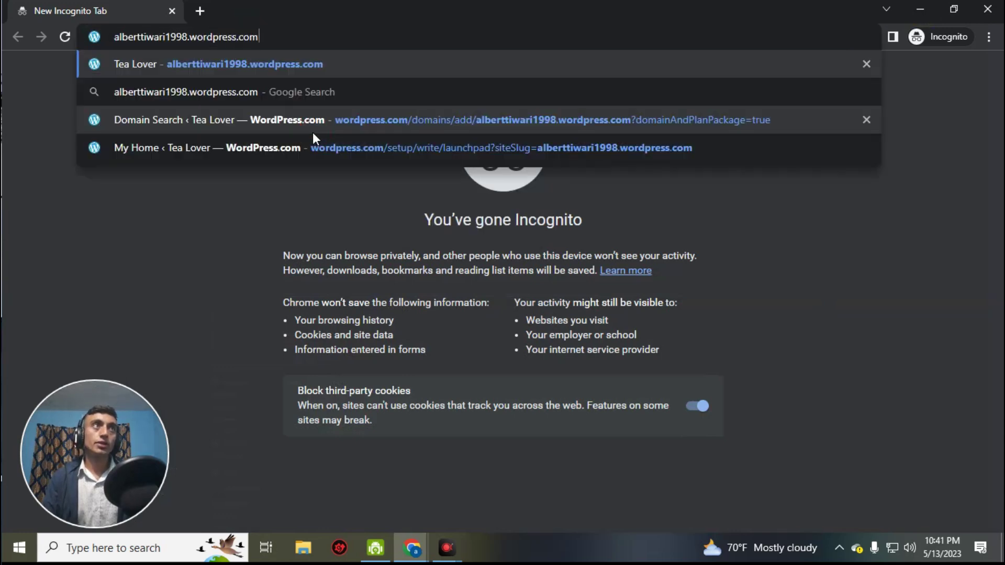
pyautogui.press('Return')
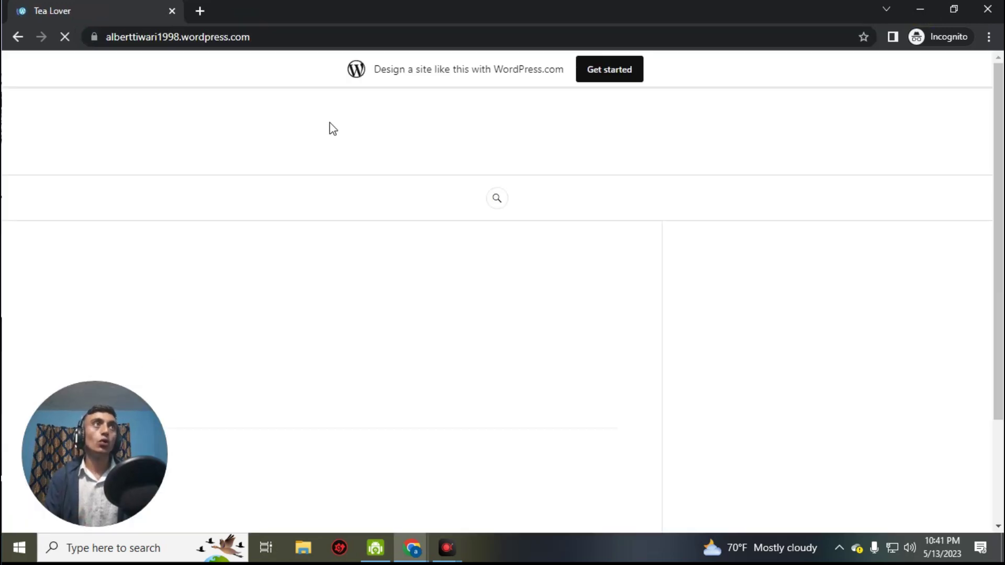
pyautogui.scroll(-3, 851, 350)
pyautogui.click(178, 36)
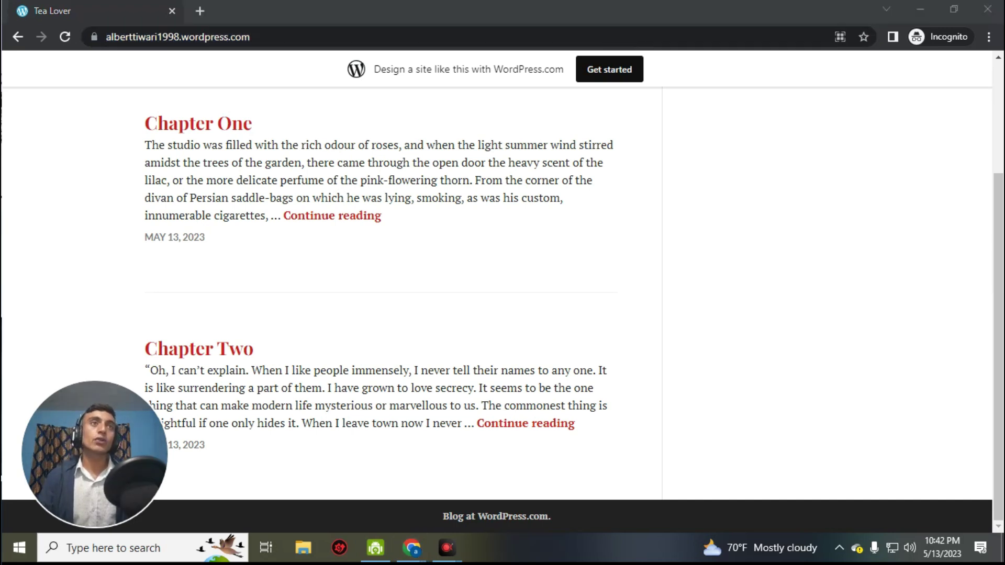
pyautogui.hotkey('alt', 'Tab')
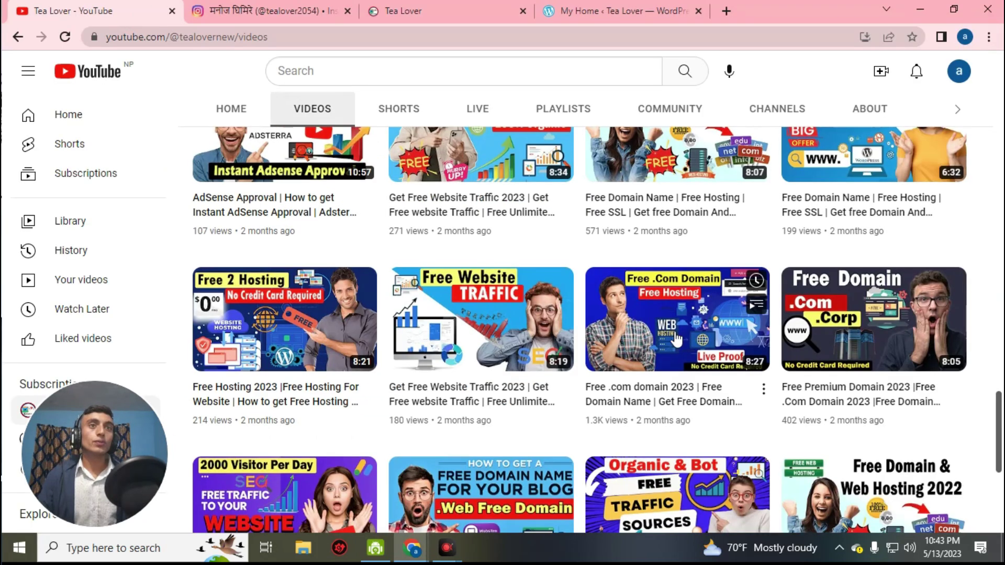
pyautogui.scroll(-5, 646, 325)
pyautogui.scroll(1, 760, 416)
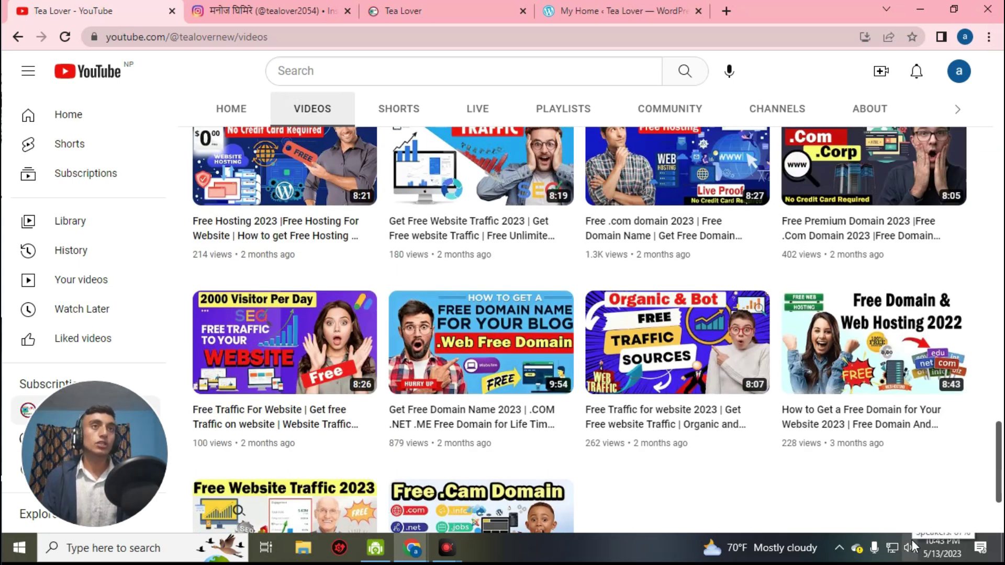
pyautogui.moveTo(422, 548)
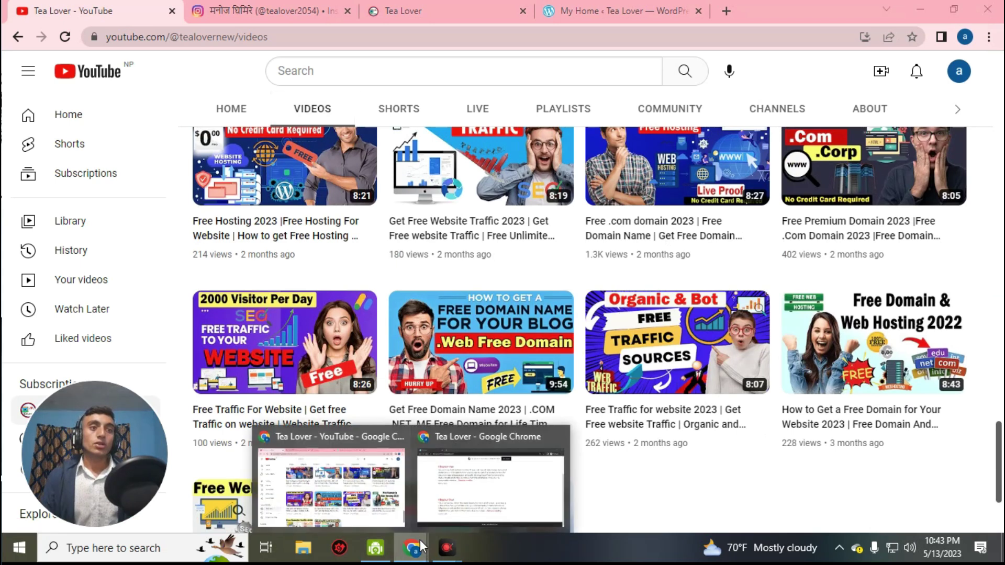
pyautogui.click(423, 488)
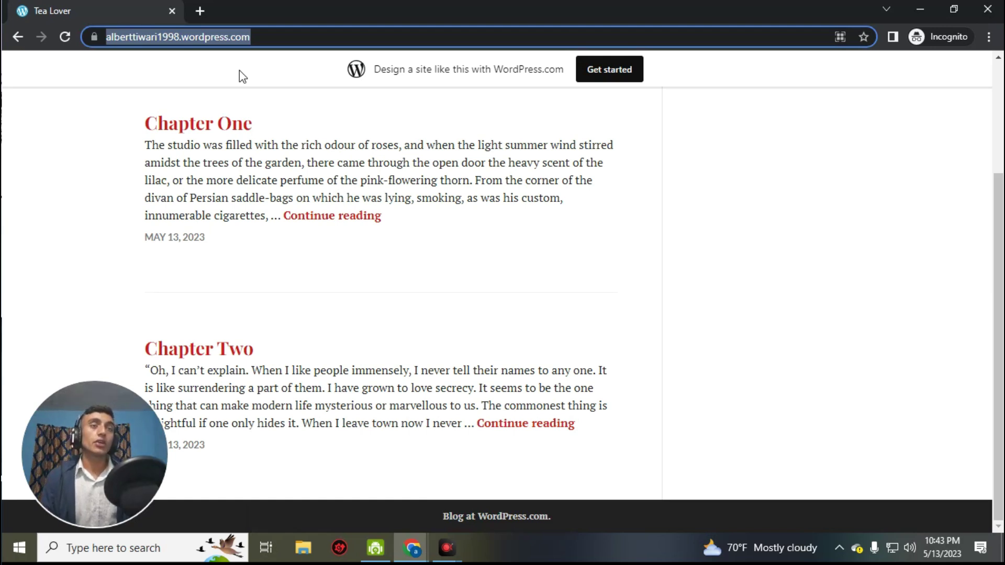
pyautogui.click(919, 9)
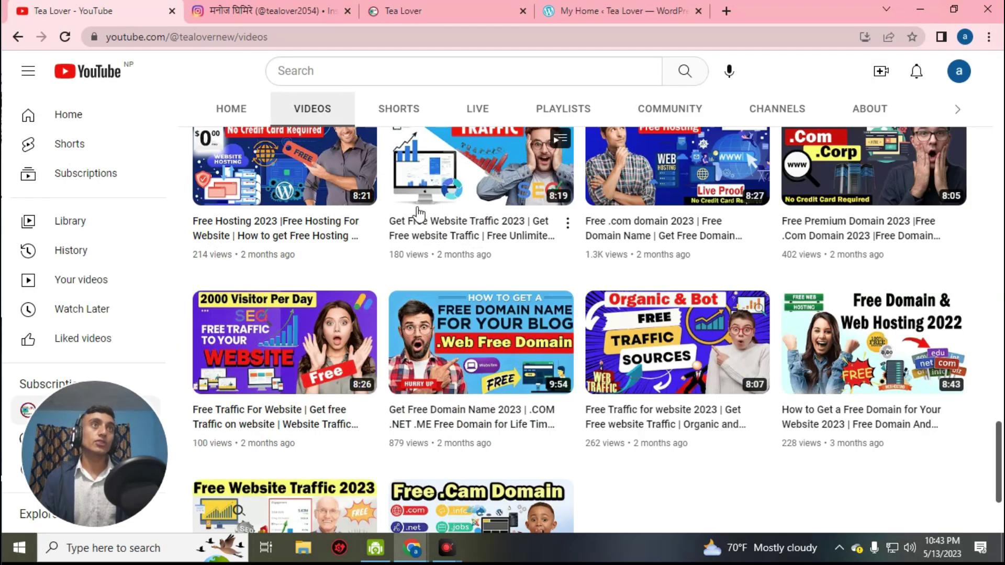
pyautogui.scroll(5, 578, 320)
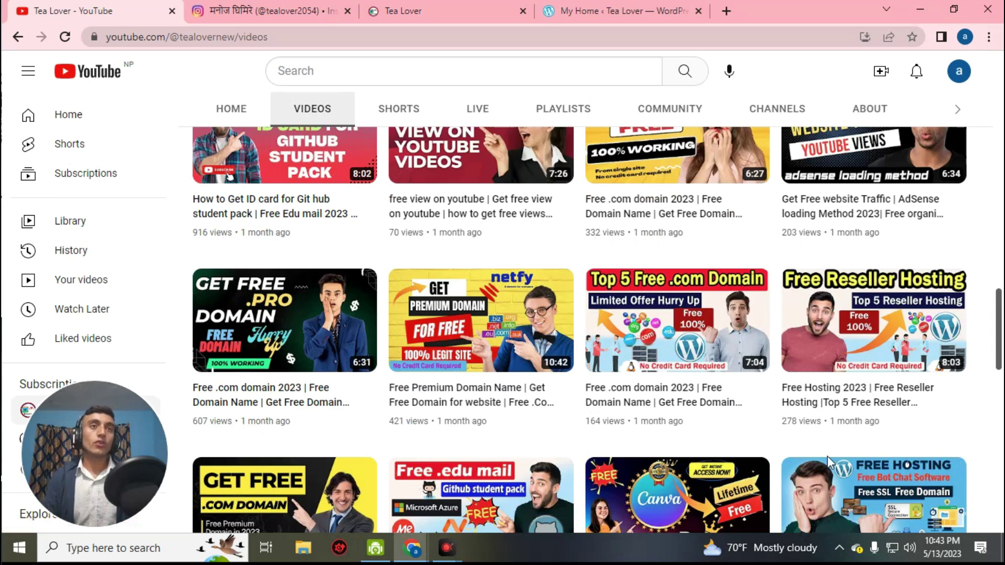
pyautogui.scroll(10, 531, 323)
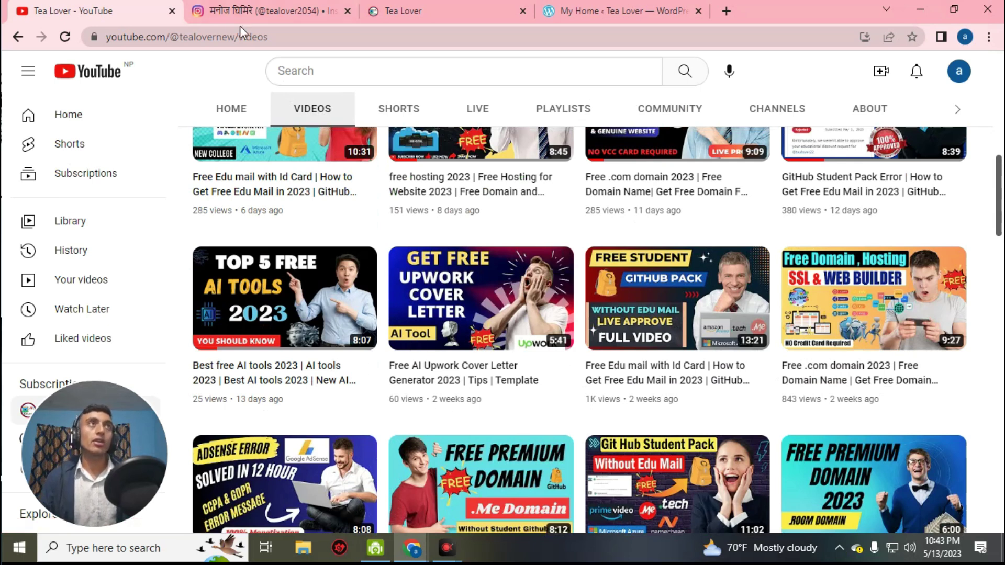
pyautogui.click(250, 14)
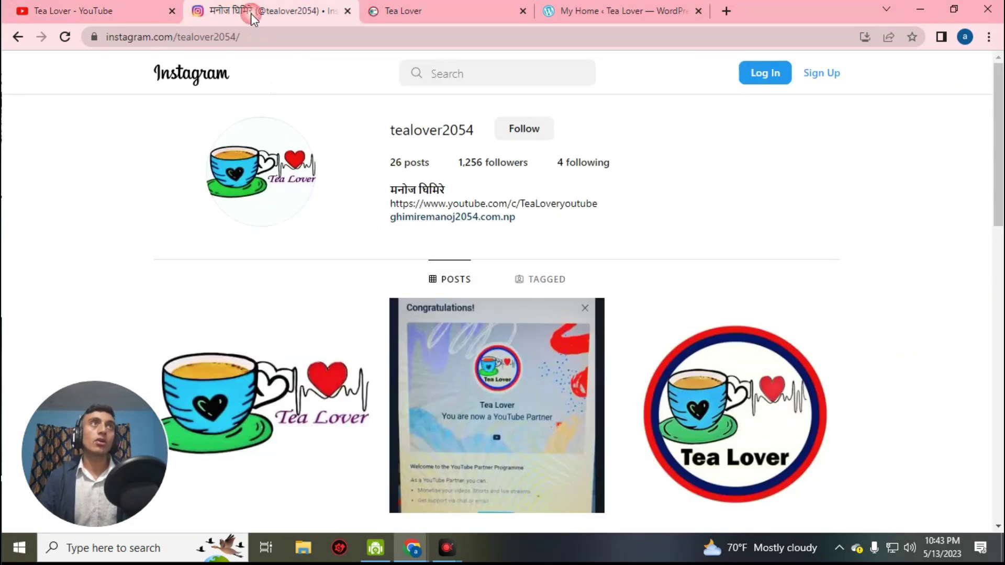
pyautogui.click(92, 16)
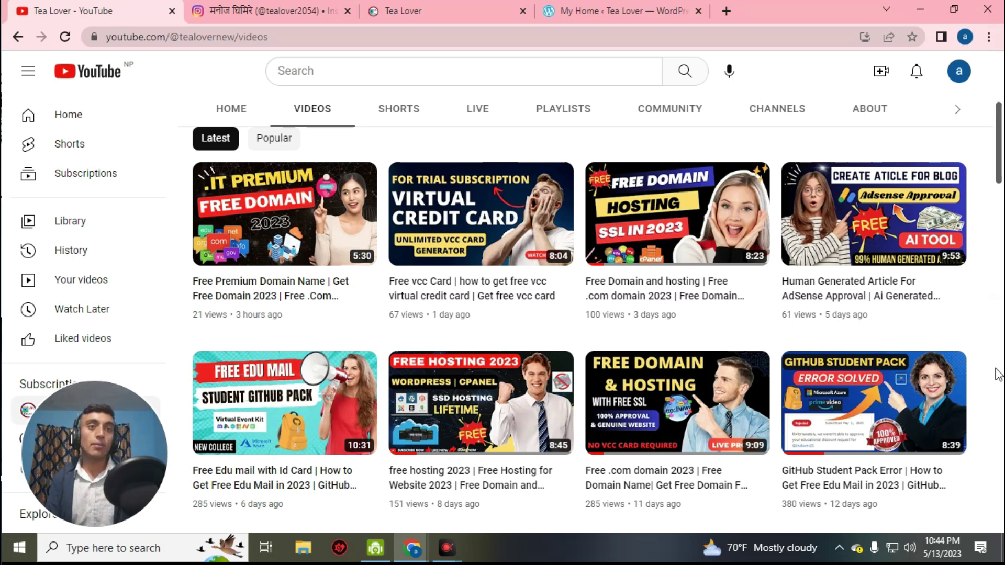
pyautogui.scroll(5, 664, 323)
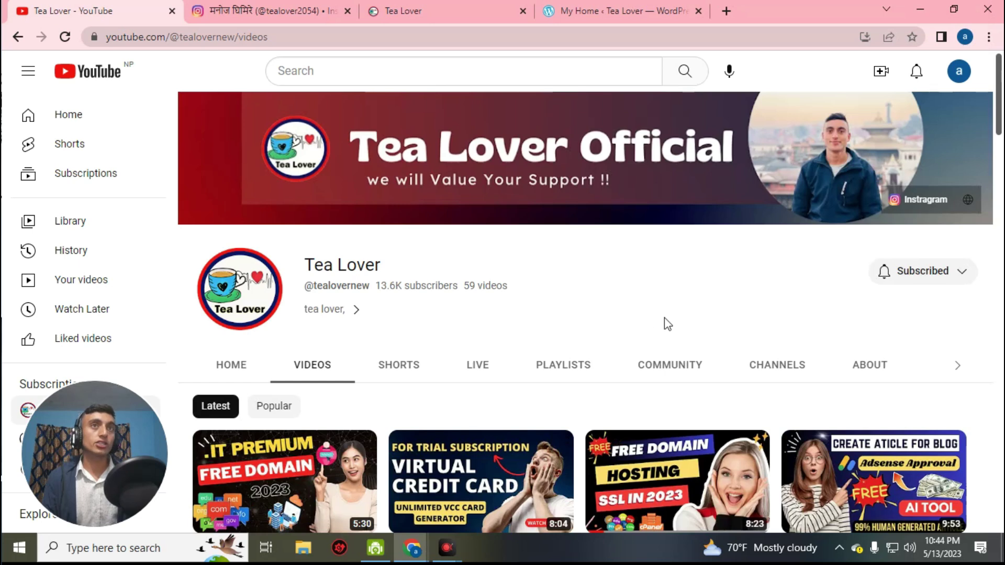